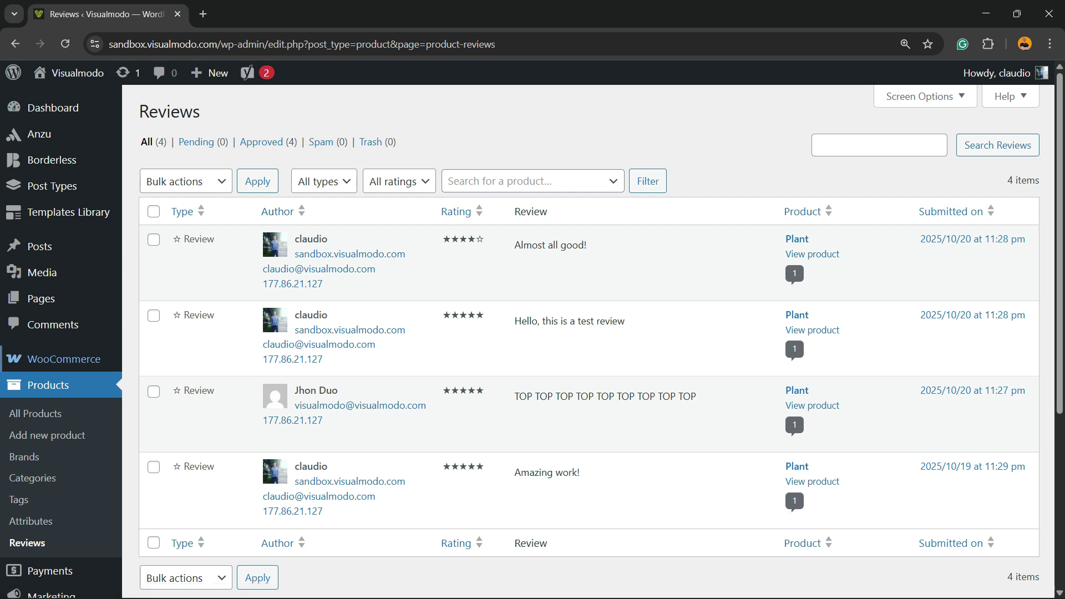
# Step: Open the full product list and look through all the store's products
pyautogui.click(35, 414)
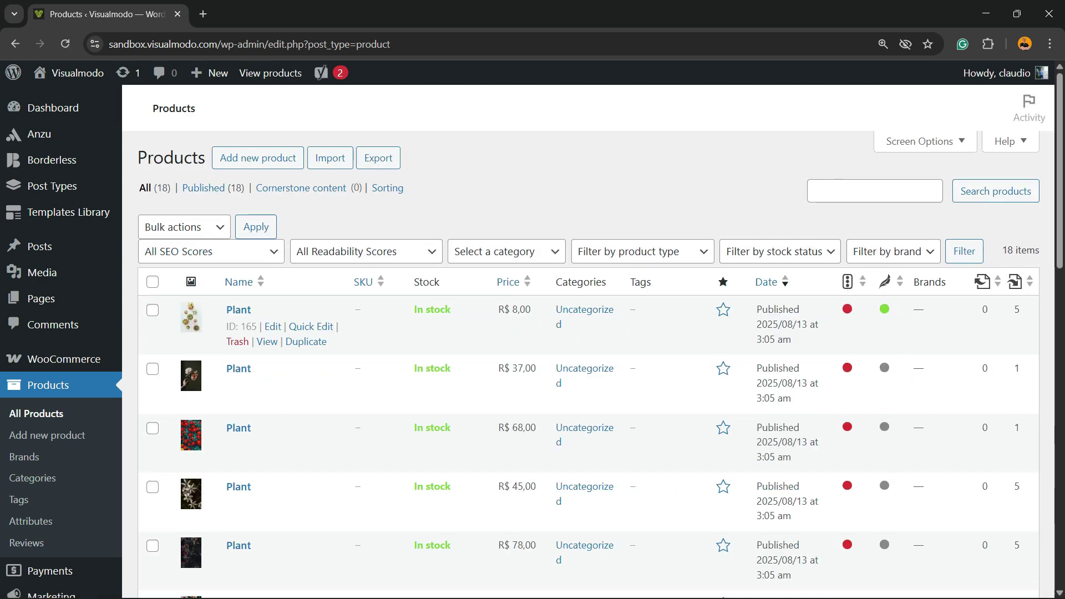
pyautogui.scroll(-15, 278, 332)
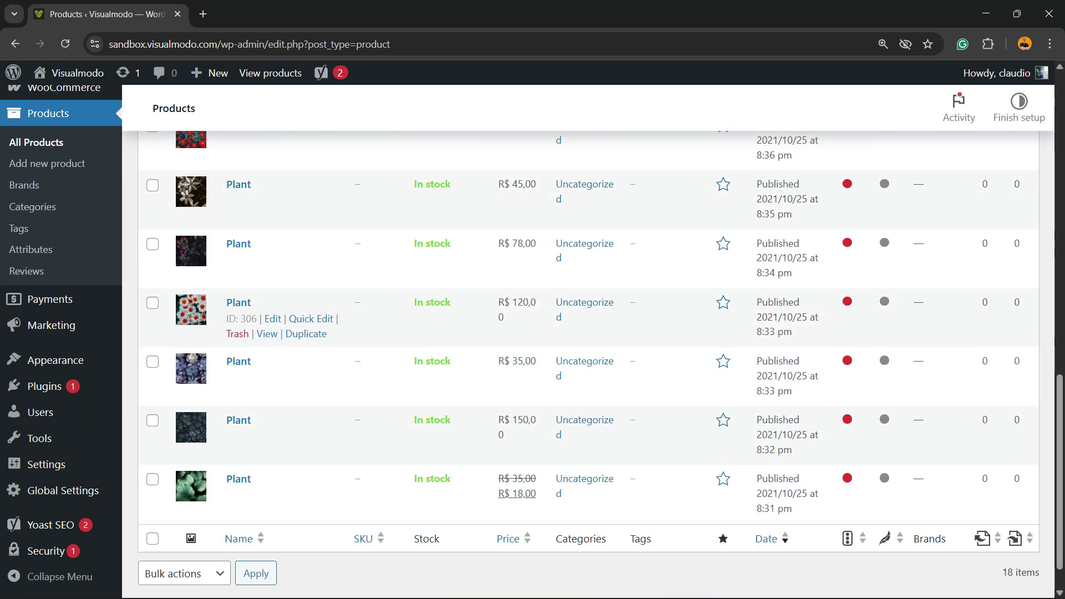
pyautogui.scroll(15, 277, 333)
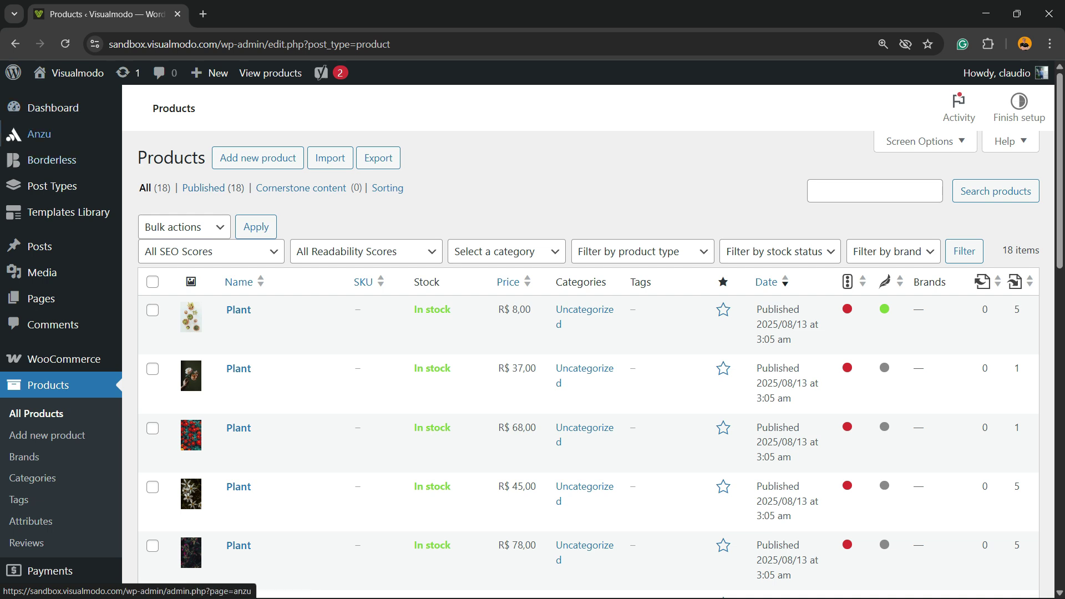
# Step: Visit the WordPress admin dashboard, check its web address, and return to the product list
pyautogui.click(52, 107)
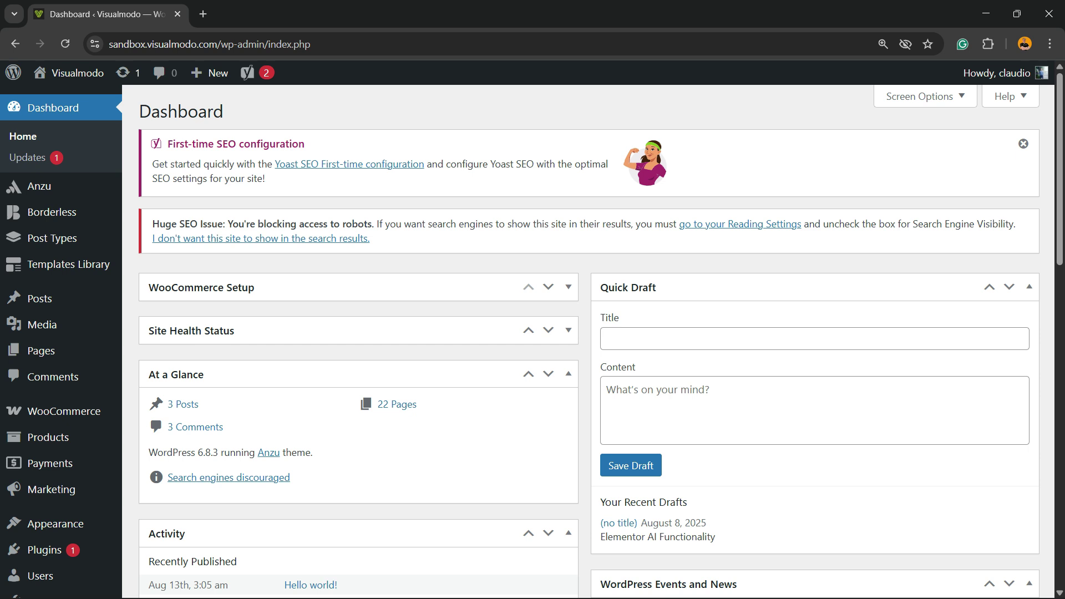
pyautogui.moveTo(312, 44); pyautogui.dragTo(201, 44)
pyautogui.click(184, 43)
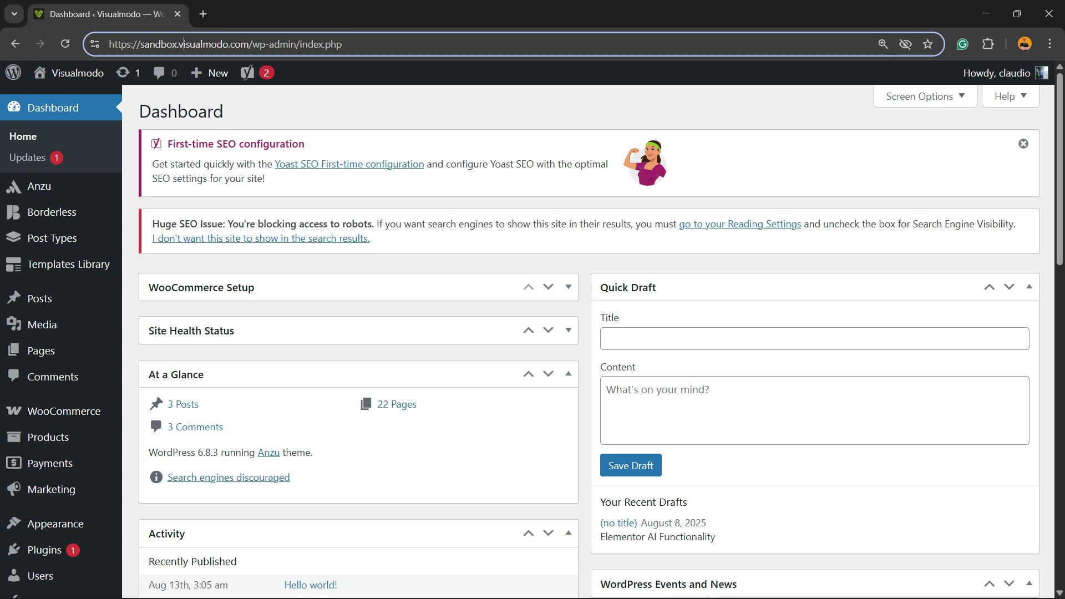
pyautogui.doubleClick(166, 44)
pyautogui.moveTo(265, 44); pyautogui.dragTo(342, 44)
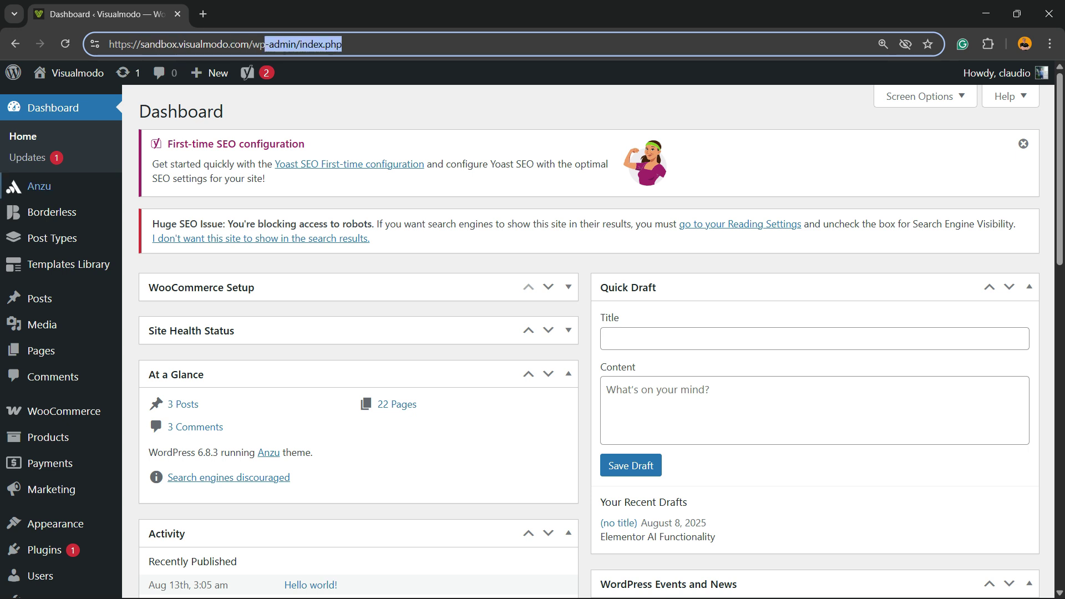
pyautogui.moveTo(48, 438)
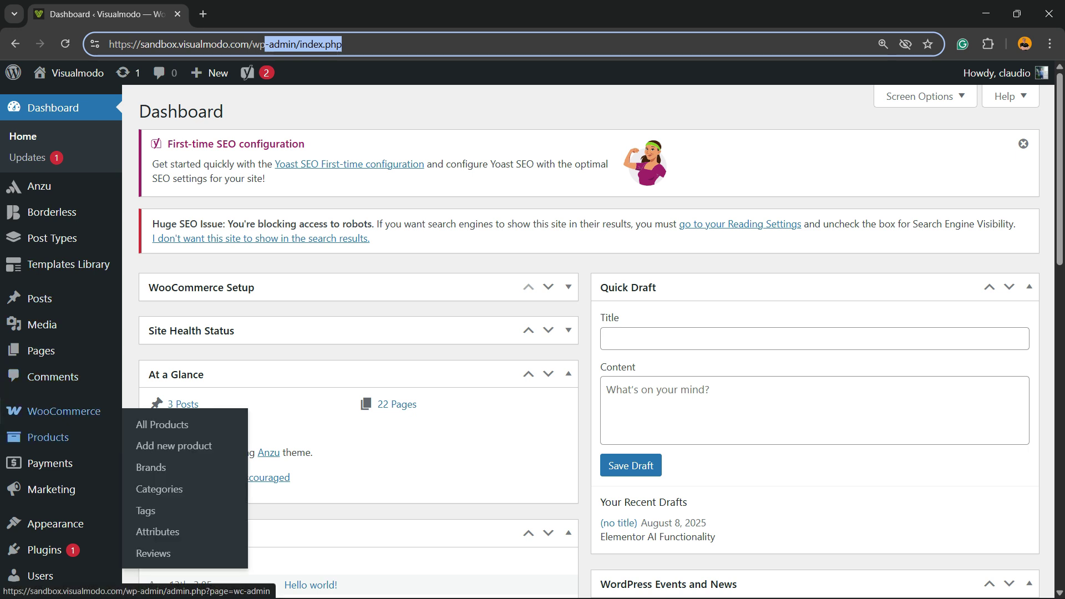
pyautogui.click(47, 437)
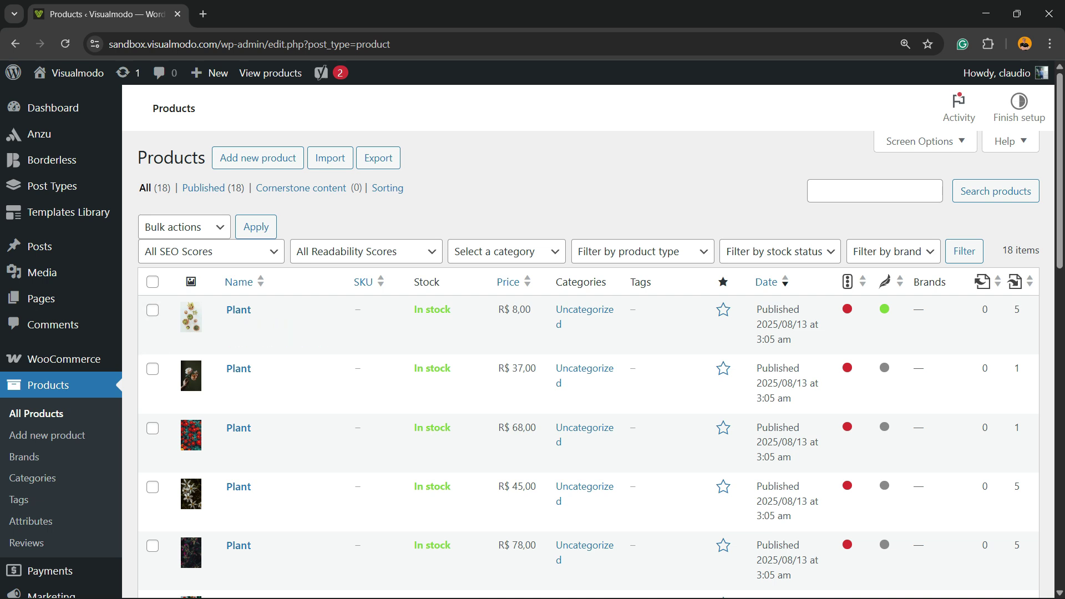
# Step: Open the page for adding plugins and search it for "Customer Reviews for WooCommerce"
pyautogui.scroll(-3, 52, 324)
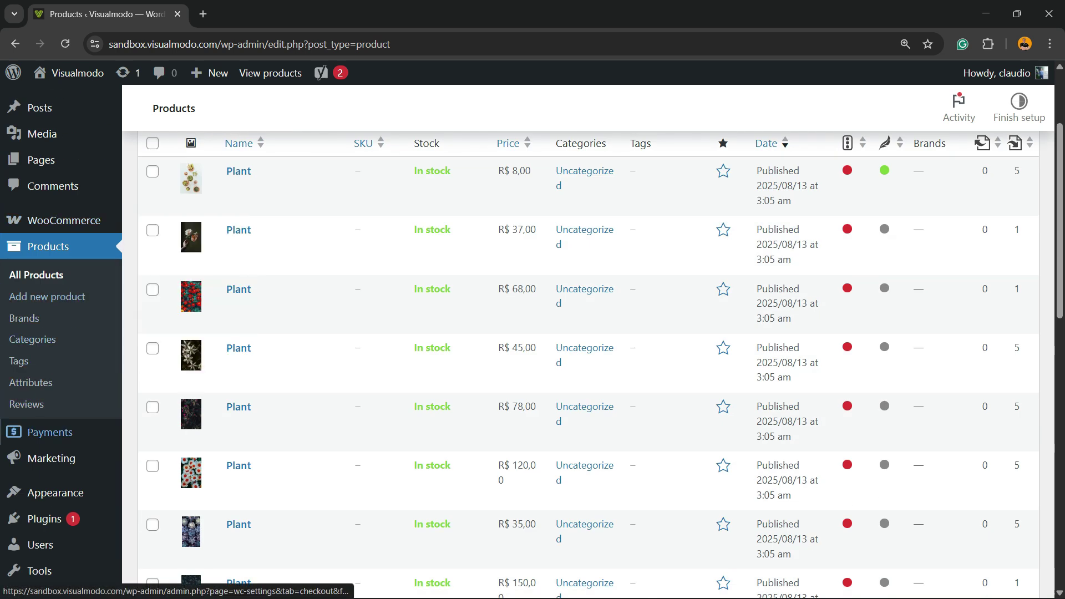
pyautogui.scroll(-3, 50, 333)
pyautogui.moveTo(45, 386)
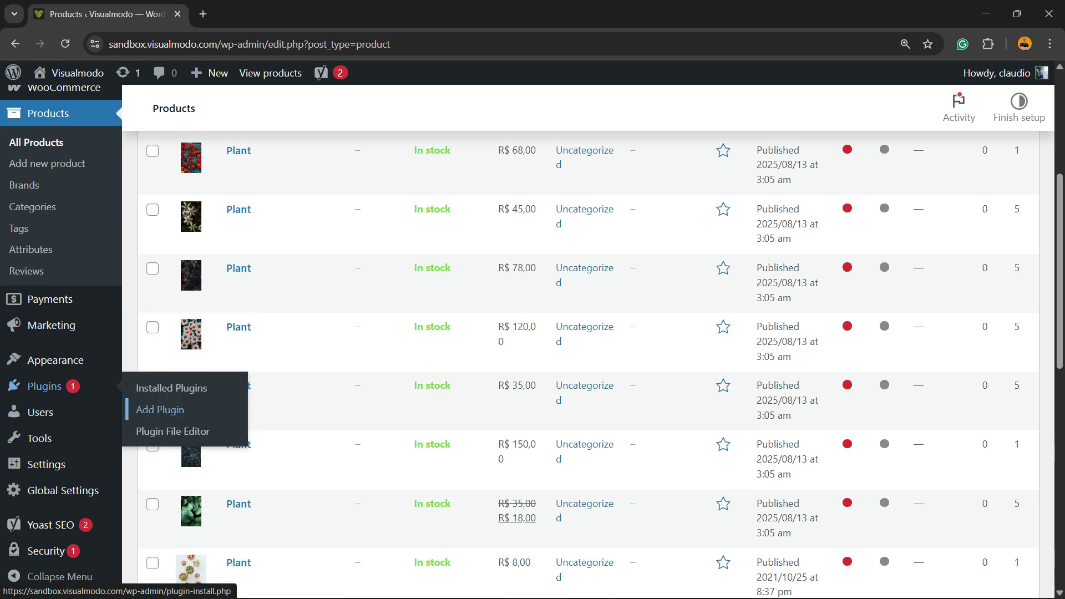
pyautogui.click(160, 410)
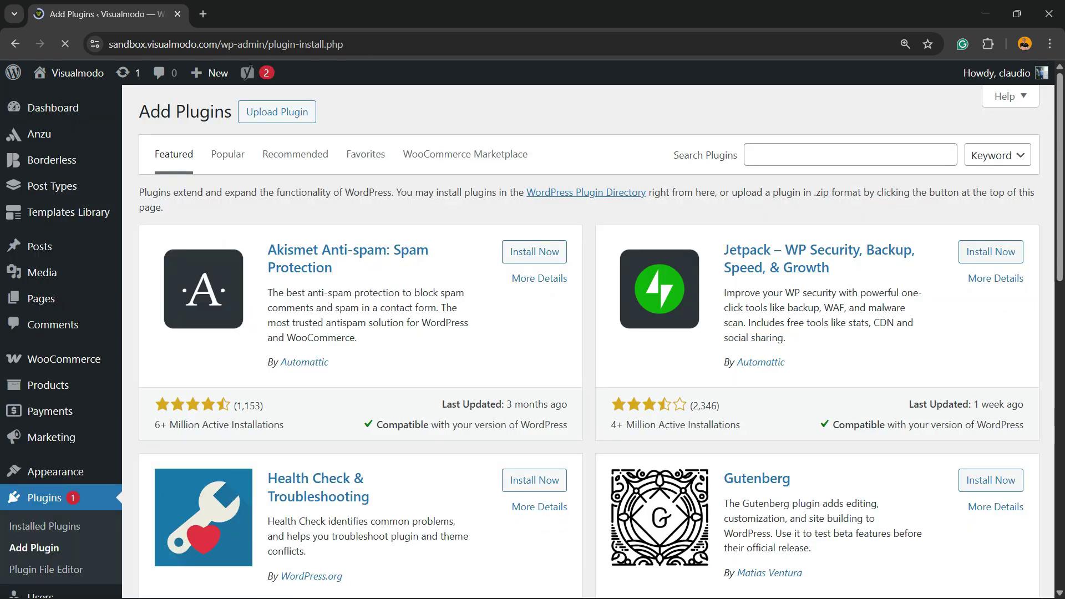
pyautogui.moveTo(673, 155); pyautogui.dragTo(737, 155)
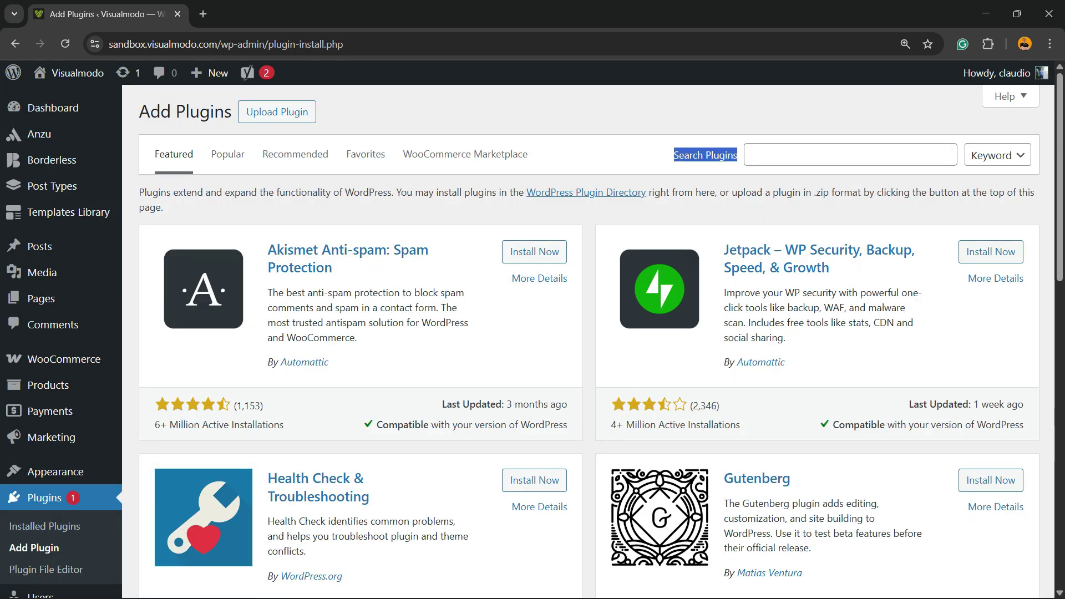
pyautogui.click(850, 155)
pyautogui.write('Customer Reviews for WooCommerce')
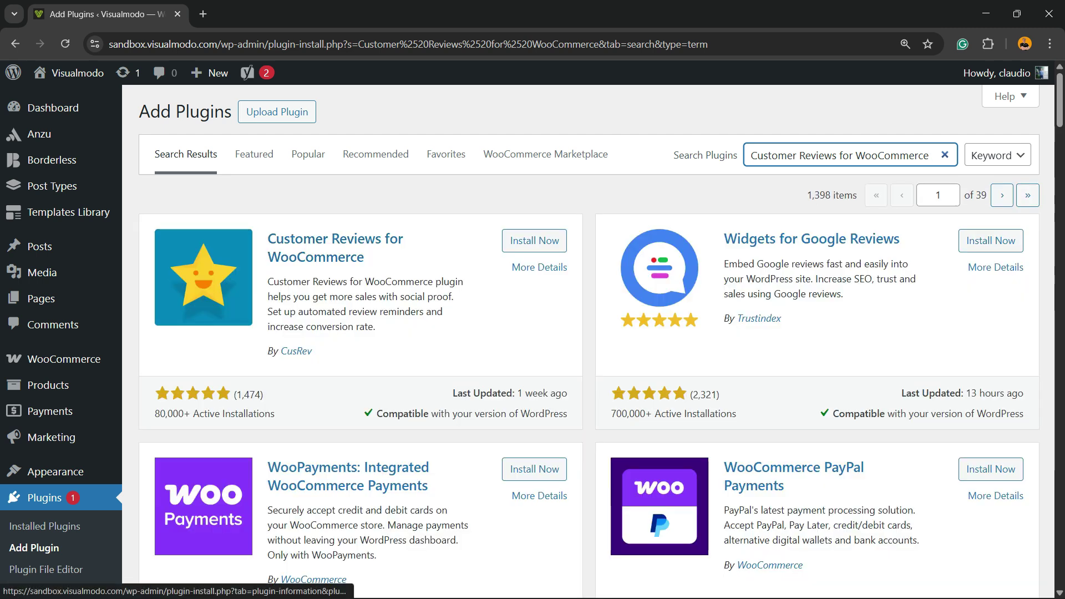
# Step: Install and activate the Customer Reviews for WooCommerce plugin by CusRev
pyautogui.moveTo(268, 239); pyautogui.dragTo(364, 257)
pyautogui.click(534, 240)
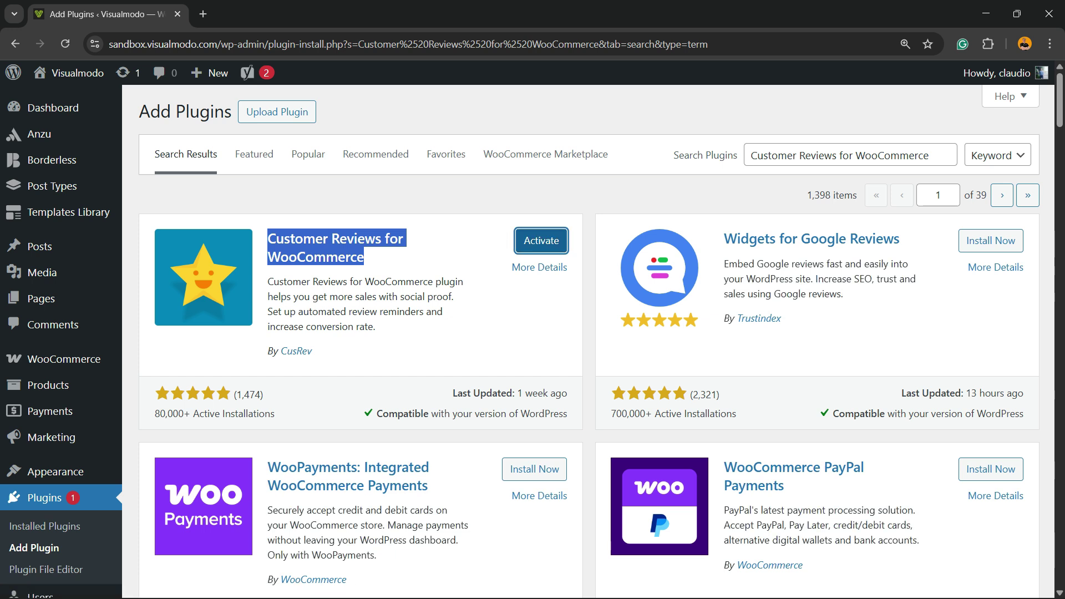
pyautogui.click(541, 240)
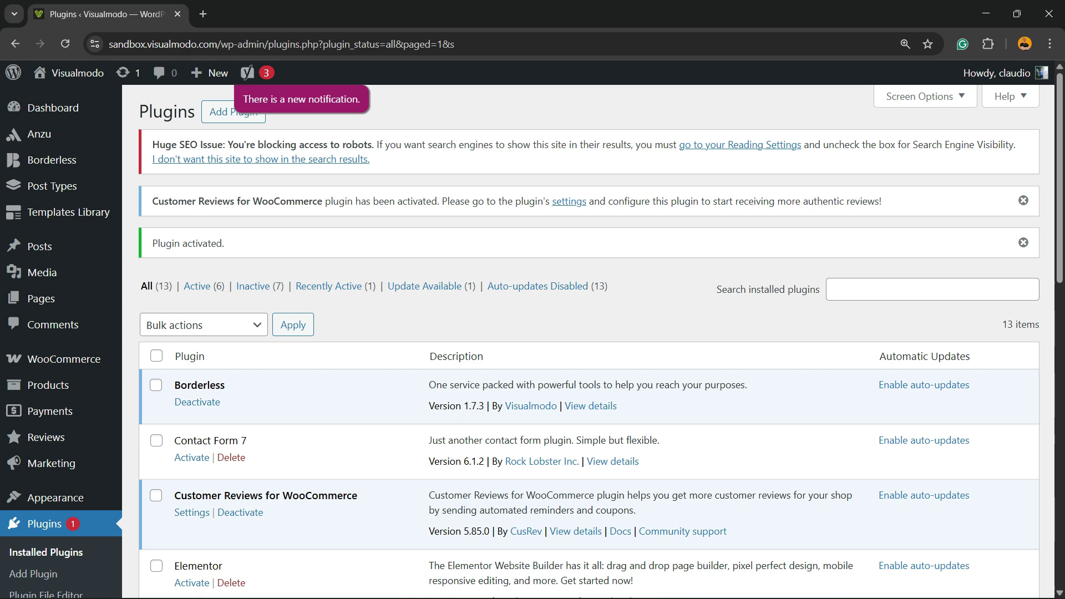
# Step: Look through the installed plugins, then examine the rating statistics and review list on the new plugin's Reviews page
pyautogui.scroll(-12, 588, 338)
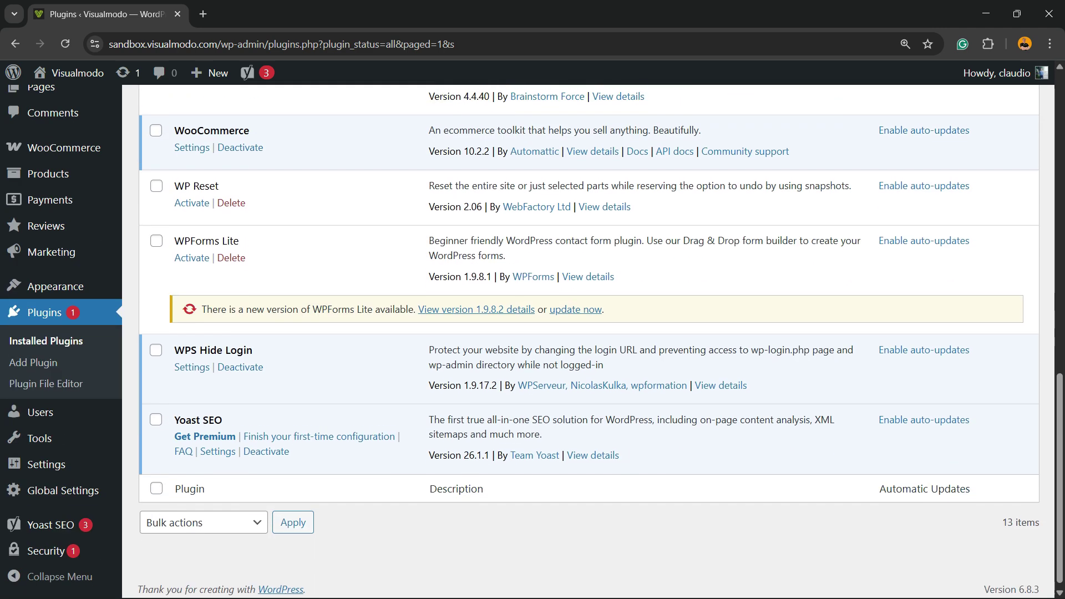
pyautogui.scroll(11, 588, 338)
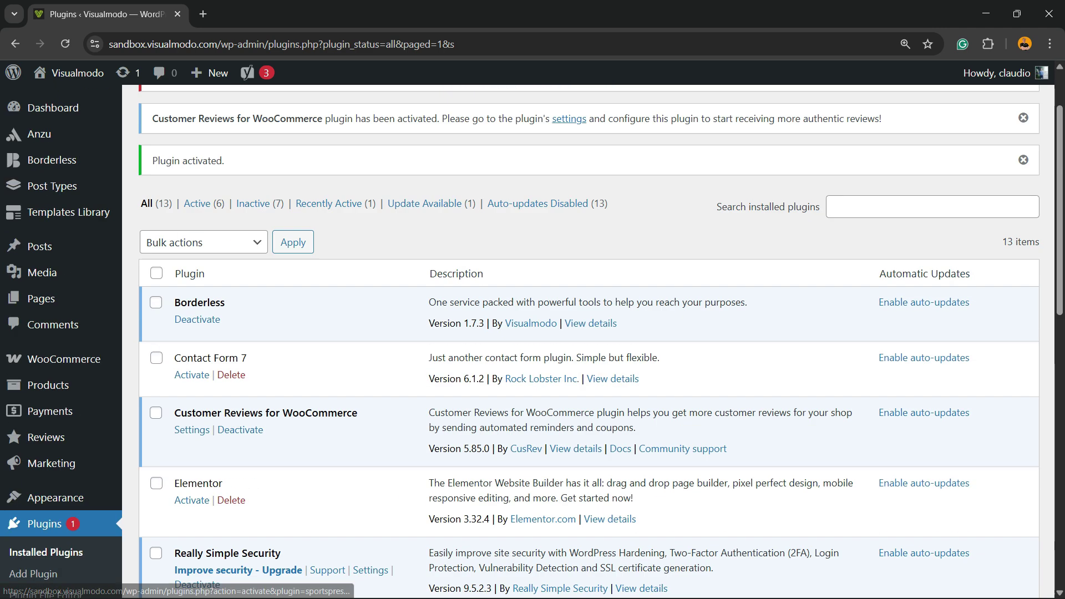
pyautogui.moveTo(48, 385)
pyautogui.moveTo(45, 437)
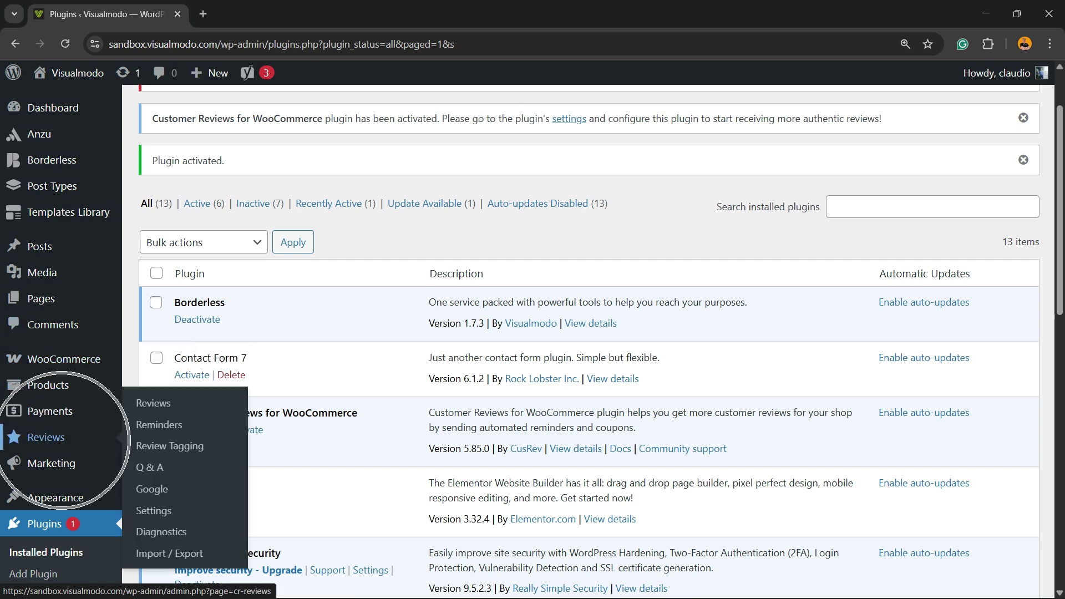
pyautogui.click(45, 437)
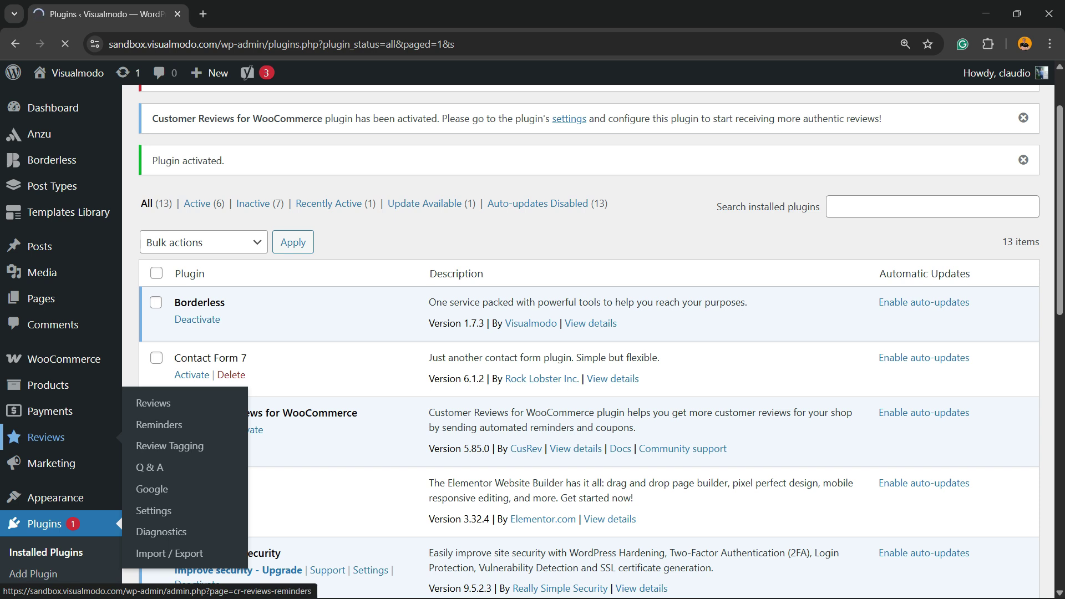
pyautogui.scroll(-5, 588, 341)
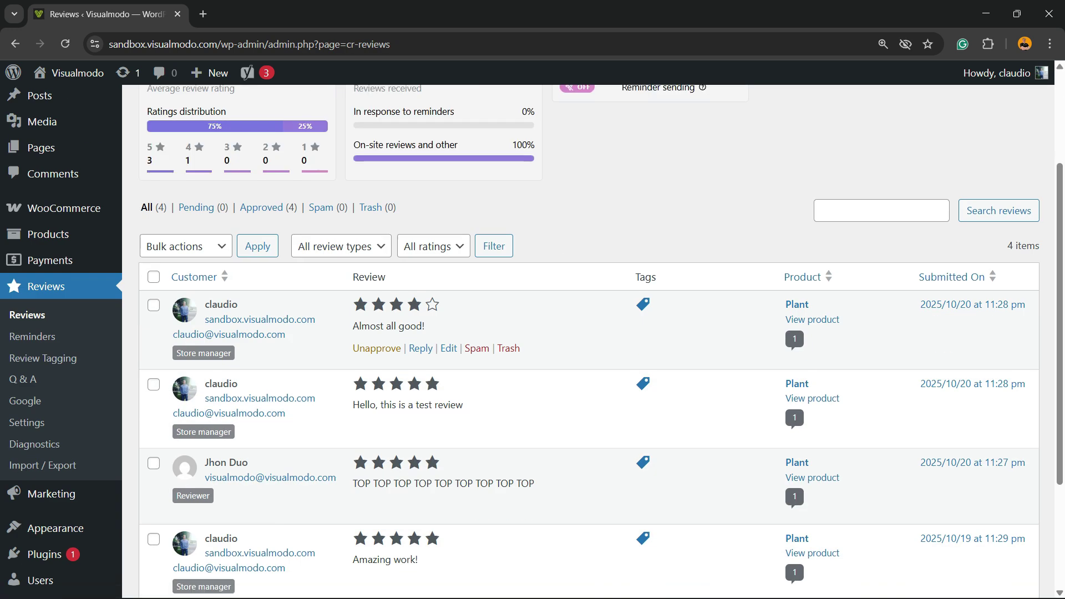
pyautogui.scroll(5, 588, 341)
pyautogui.scroll(1, 588, 333)
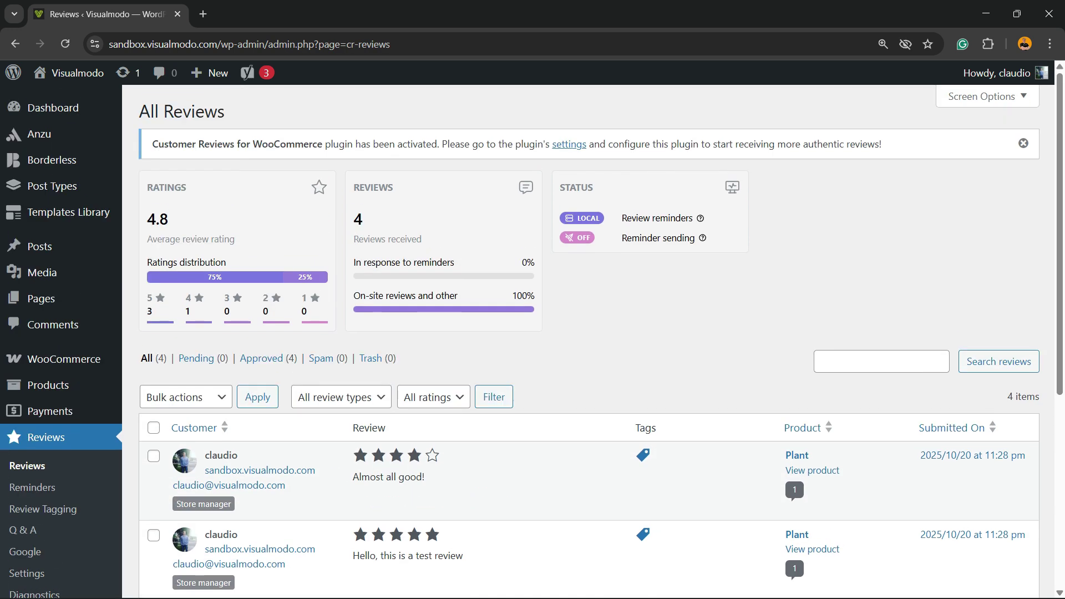
# Step: Open the Shortcodes section of the Customer Reviews plugin's settings
pyautogui.scroll(-3, 388, 333)
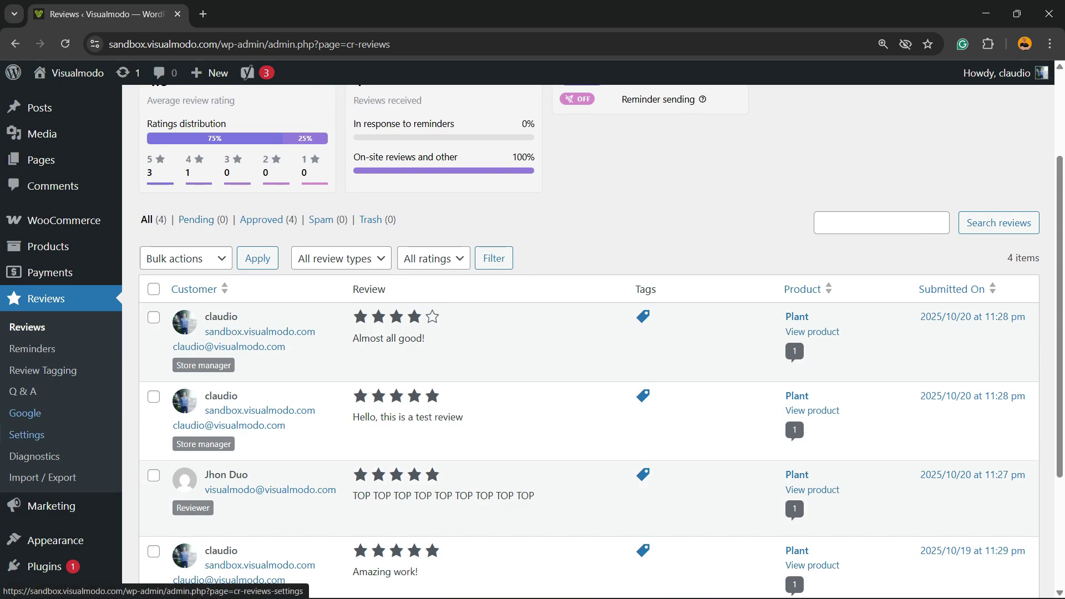
pyautogui.click(27, 434)
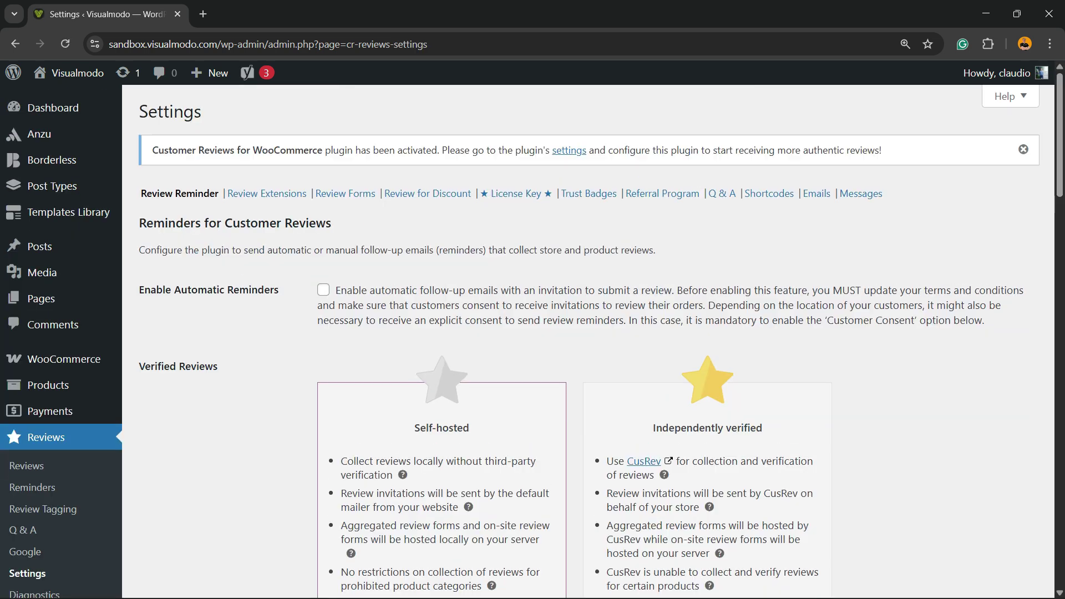
pyautogui.hotkey('ctrl', '+')
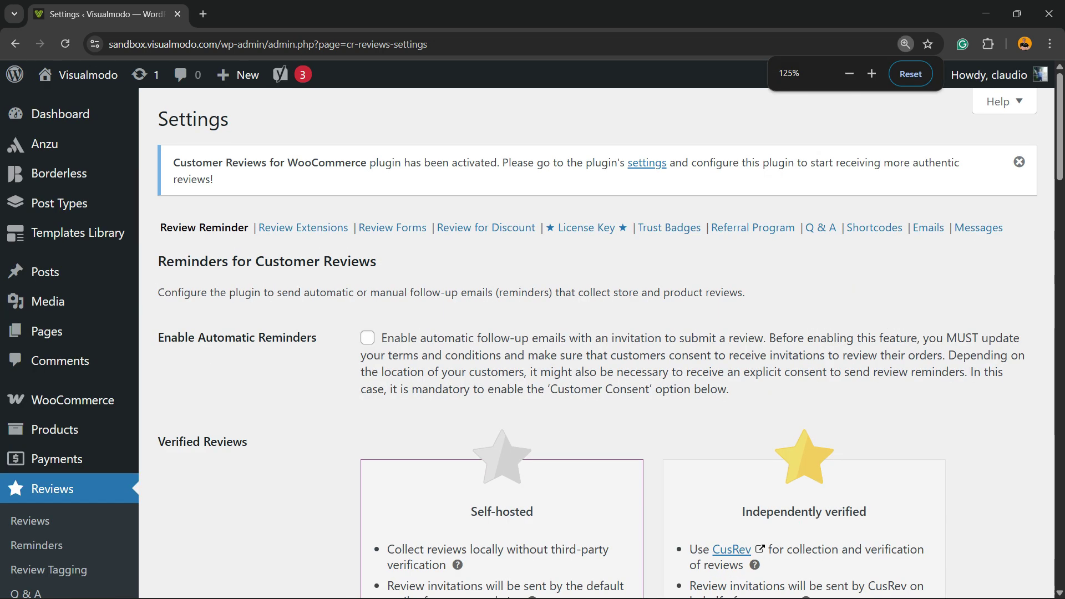
pyautogui.hotkey('ctrl', '+')
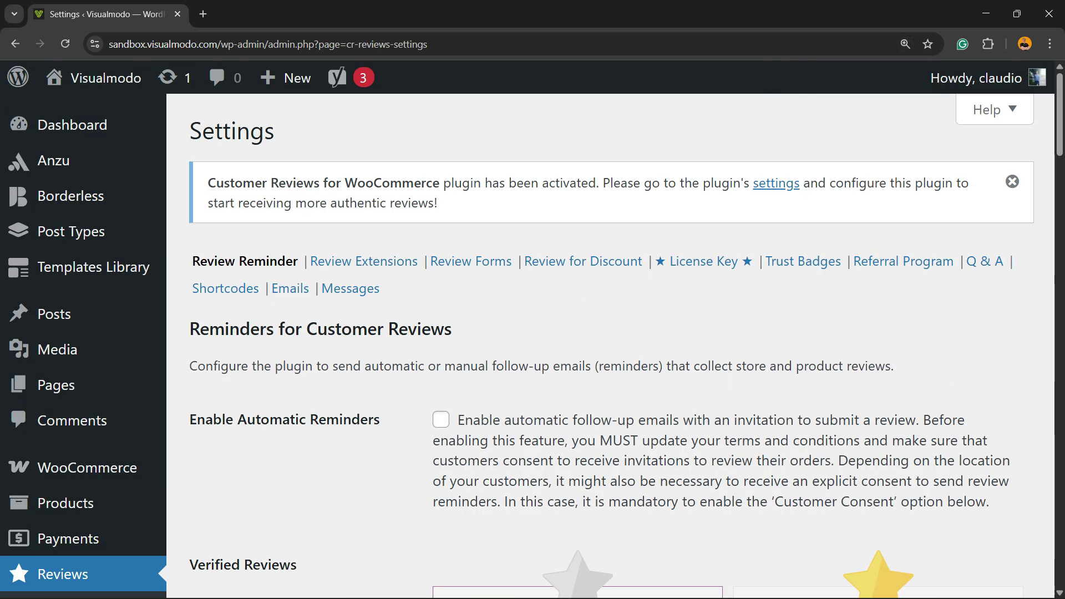
pyautogui.click(216, 288)
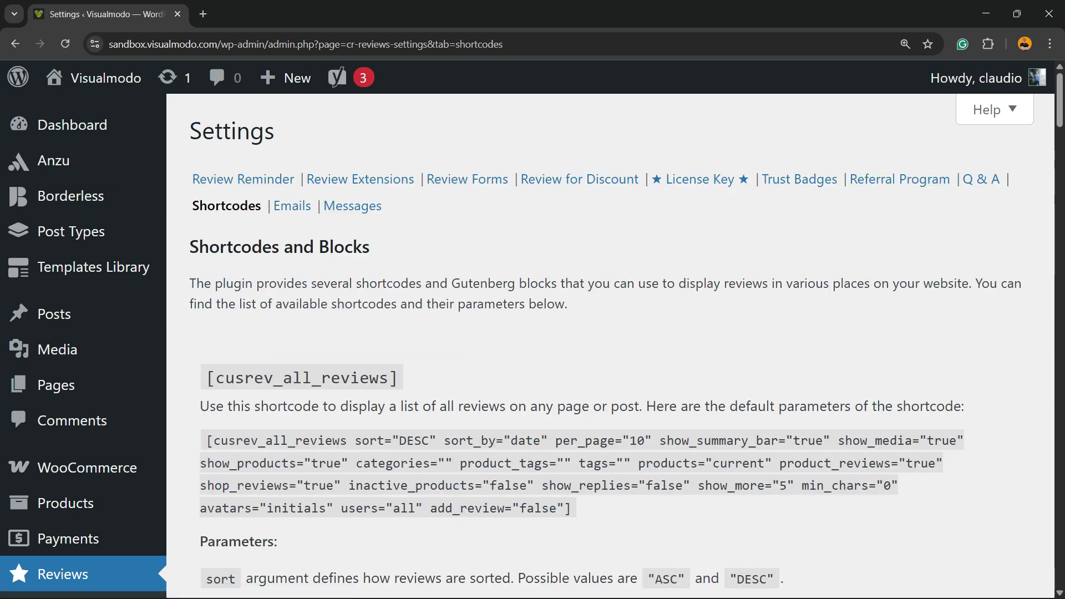
# Step: Examine the [cusrev_all_reviews] shortcode by highlighting its description, its default parameter block and its name
pyautogui.tripleClick(231, 406)
pyautogui.click(400, 406)
pyautogui.tripleClick(399, 405)
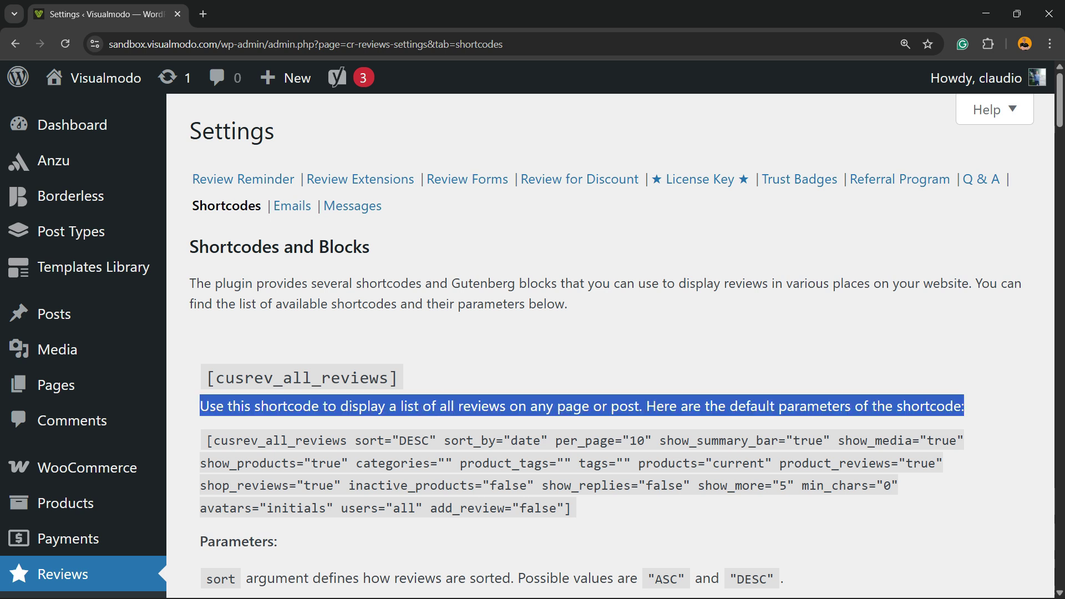
pyautogui.doubleClick(572, 407)
pyautogui.tripleClick(572, 406)
pyautogui.doubleClick(505, 463)
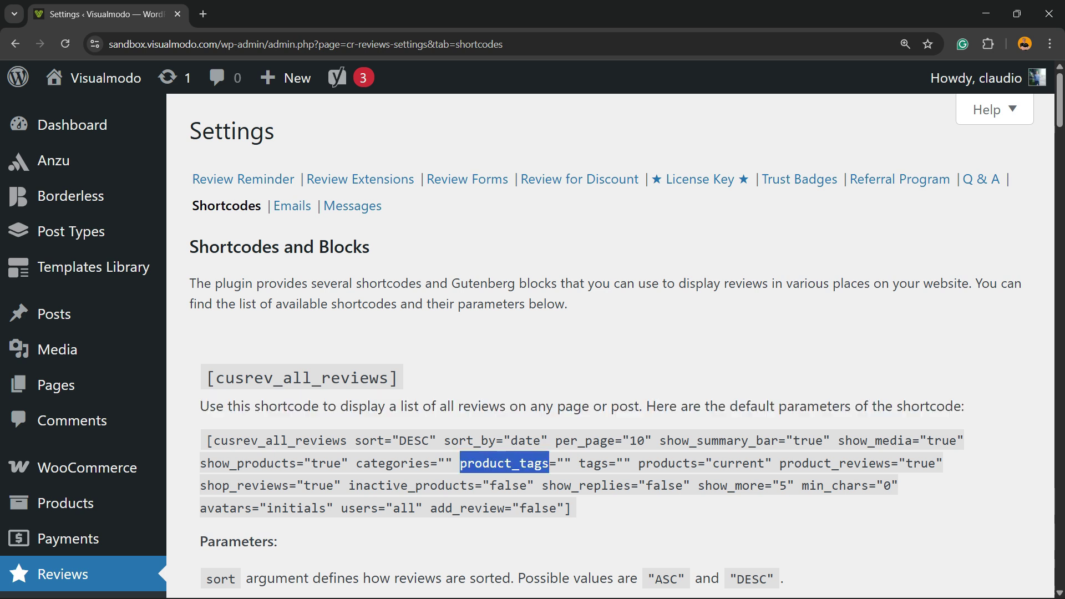
pyautogui.tripleClick(505, 463)
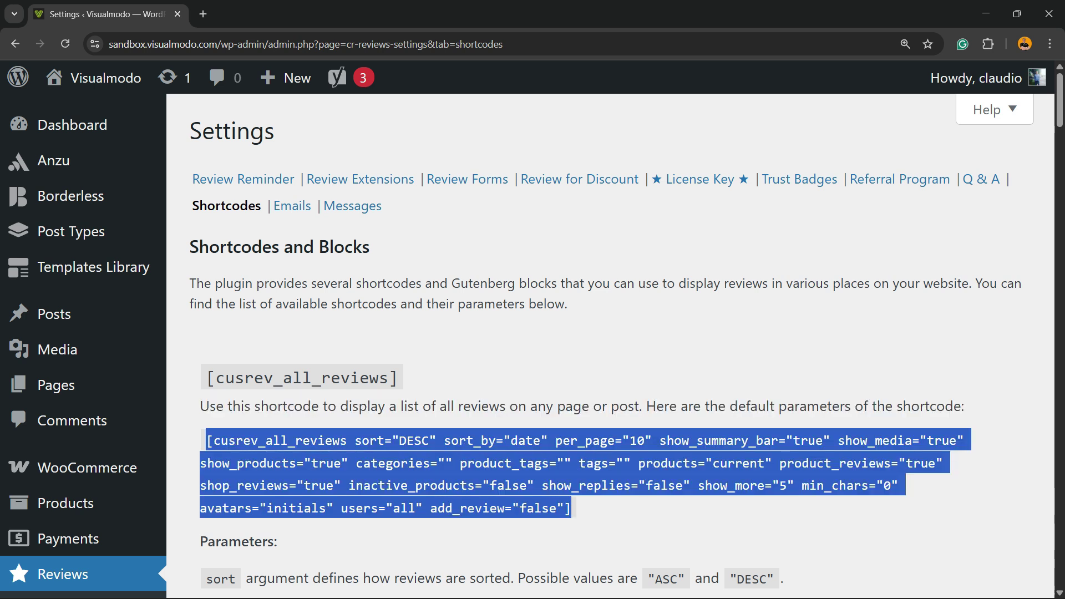
pyautogui.doubleClick(302, 378)
pyautogui.tripleClick(302, 378)
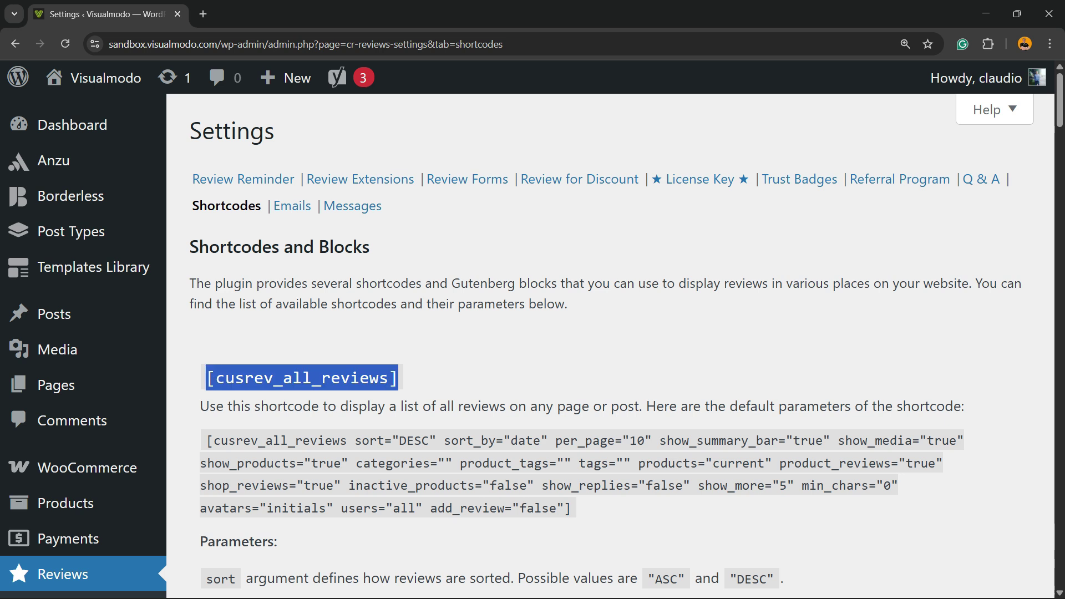
# Step: Read through the parameters of the all-reviews shortcode and highlight the description of [cusrev_reviews_grid]
pyautogui.scroll(-6, 610, 344)
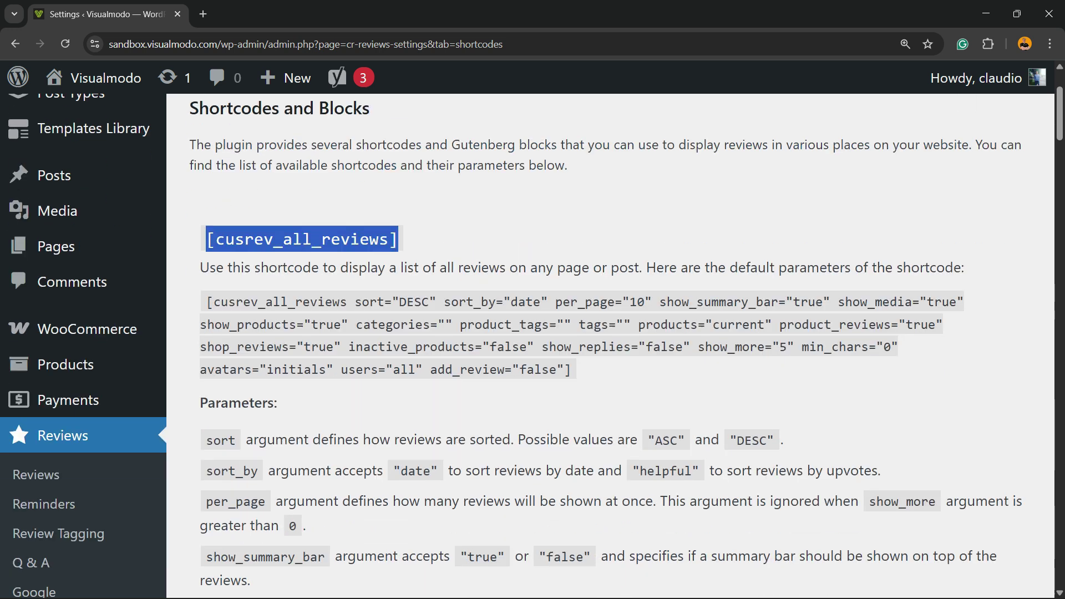
pyautogui.scroll(-4, 610, 344)
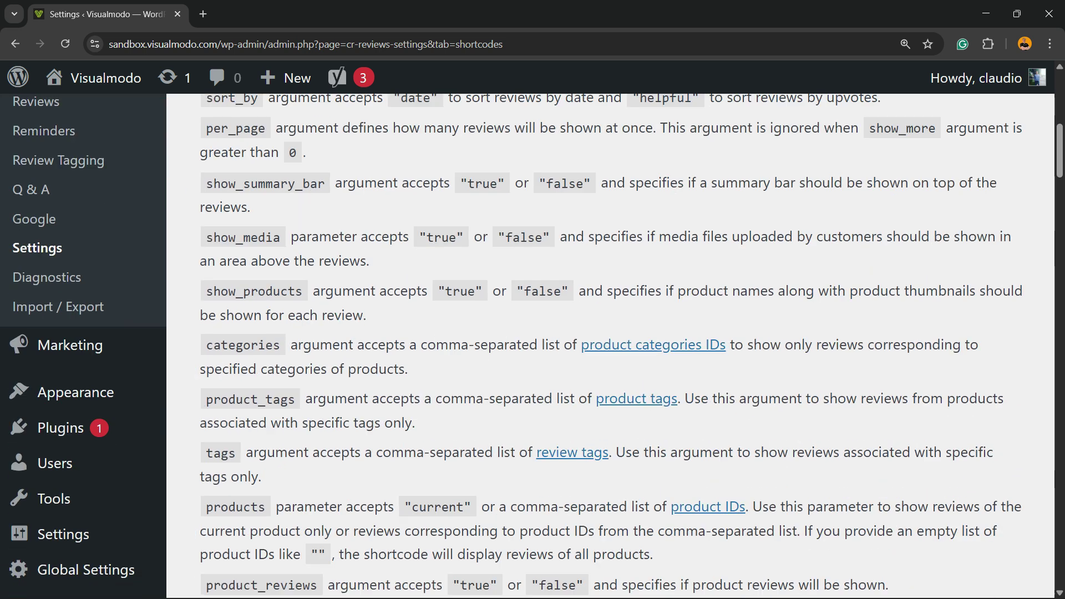
pyautogui.scroll(-2, 611, 344)
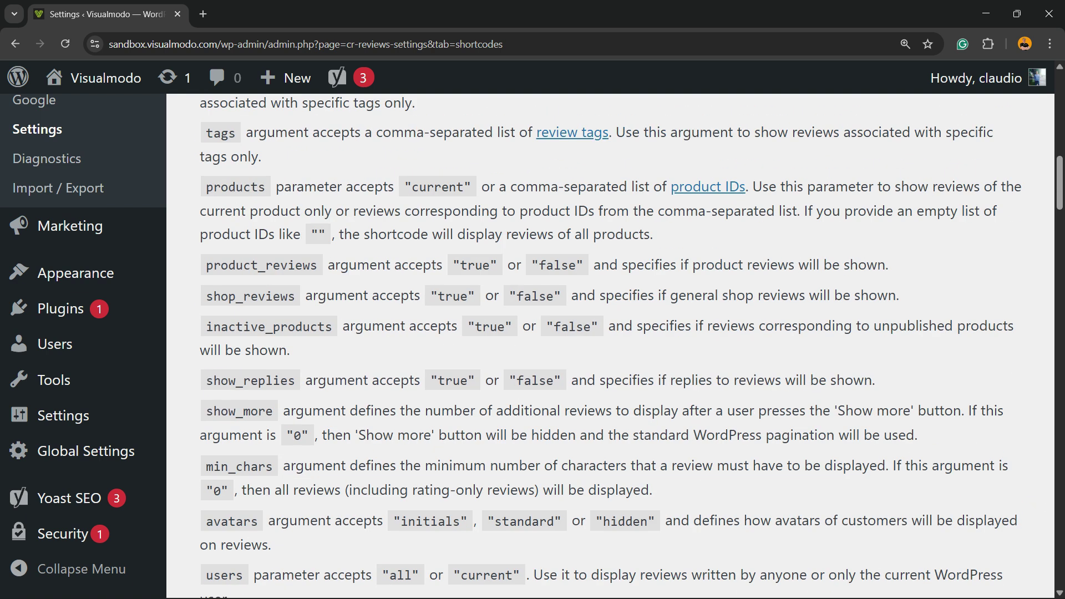
pyautogui.scroll(-6, 610, 344)
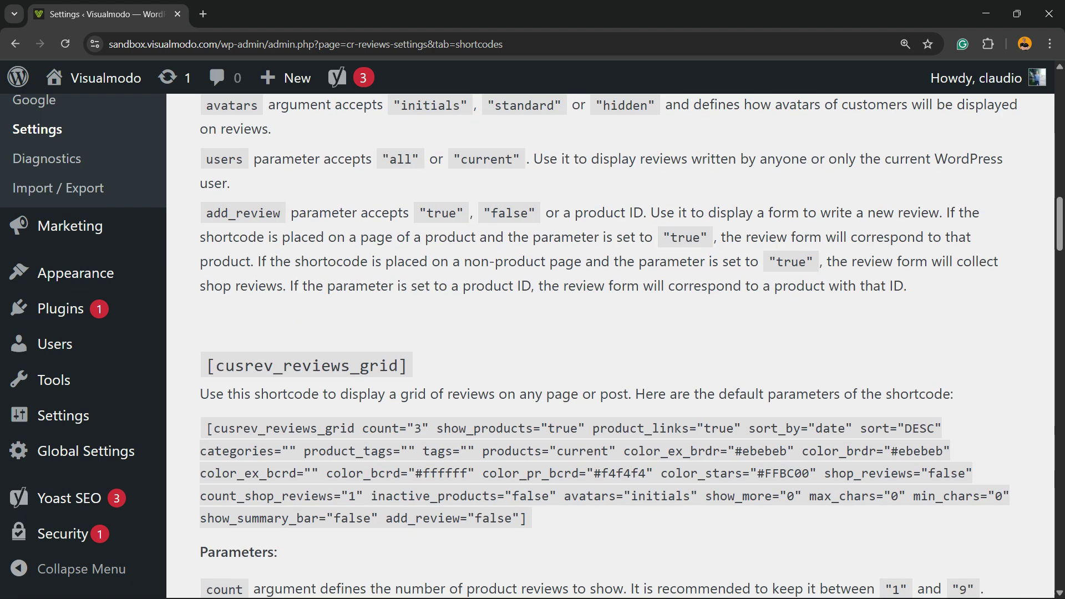
pyautogui.tripleClick(289, 394)
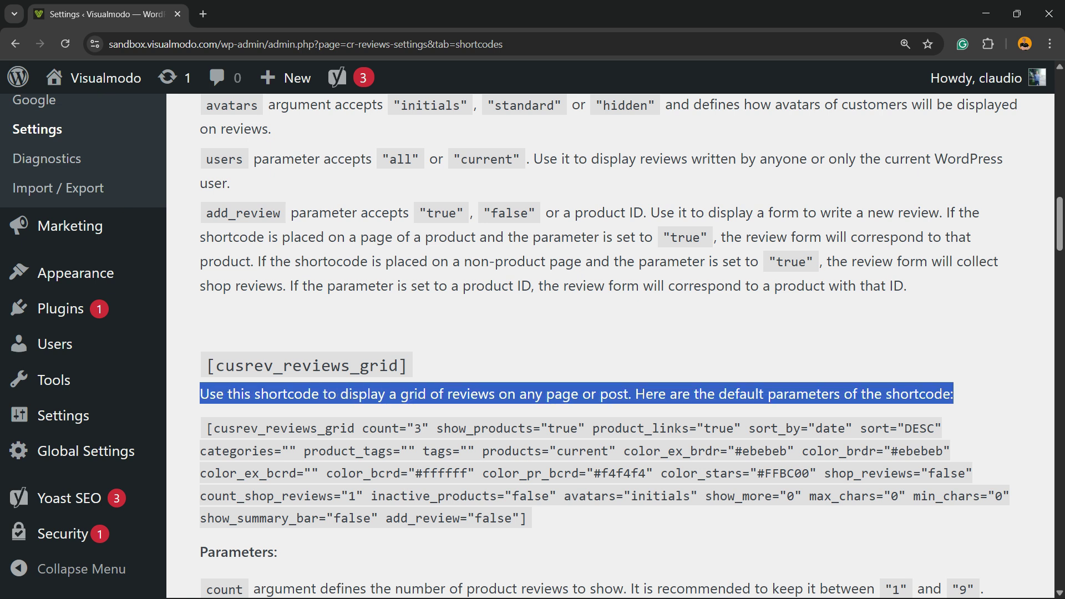
# Step: Copy the [cusrev_reviews_grid] shortcode name and open a new WordPress page for editing in a separate browser tab
pyautogui.tripleClick(306, 366)
pyautogui.hotkey('ctrl', 'c')
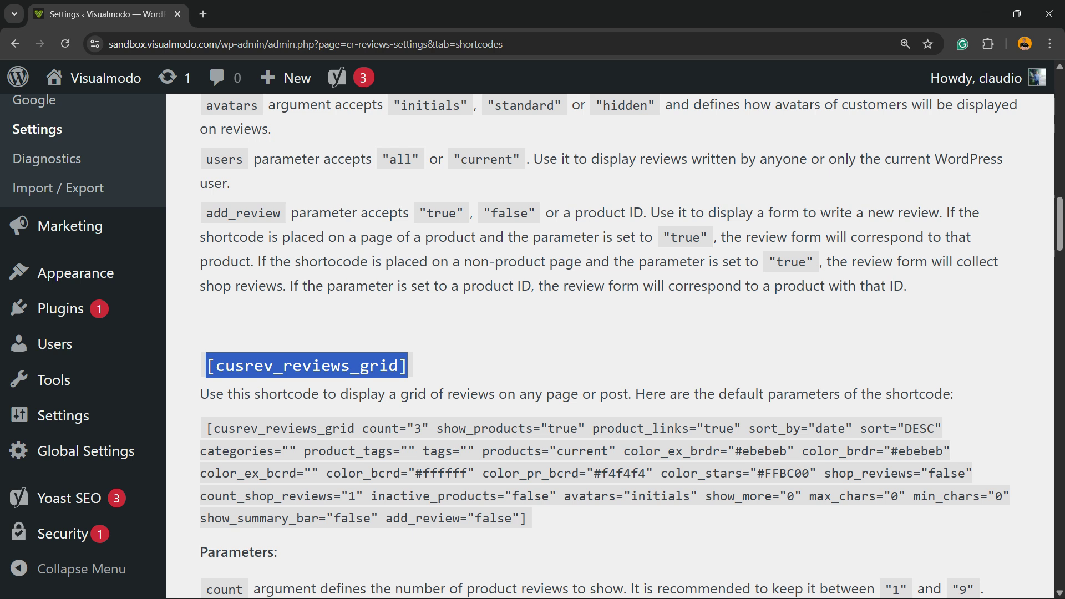
pyautogui.scroll(8, 527, 344)
pyautogui.moveTo(84, 309)
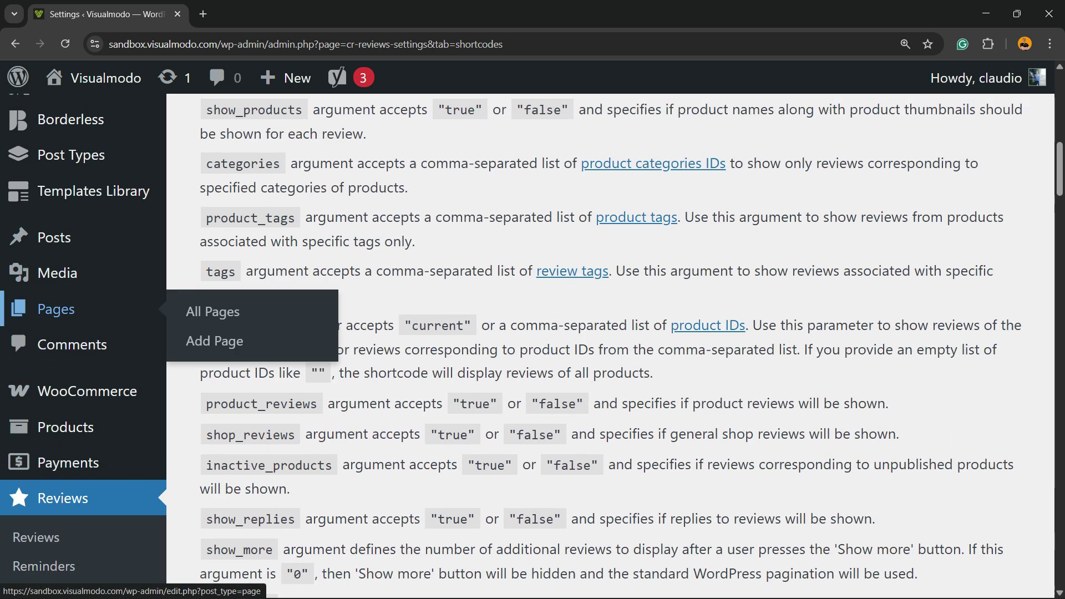
pyautogui.rightClick(254, 340)
pyautogui.click(289, 356)
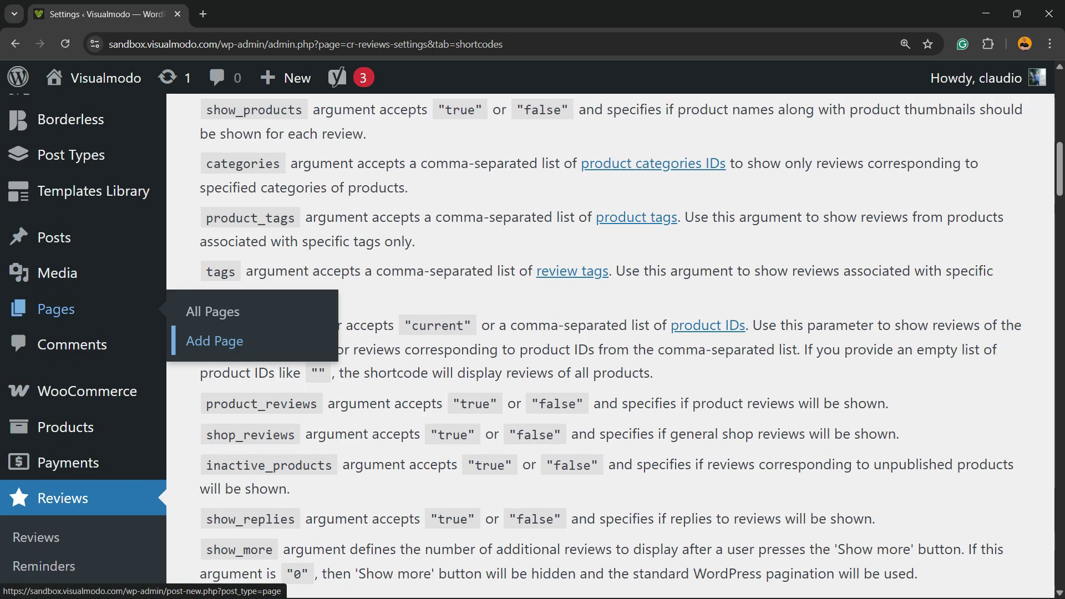
pyautogui.click(241, 16)
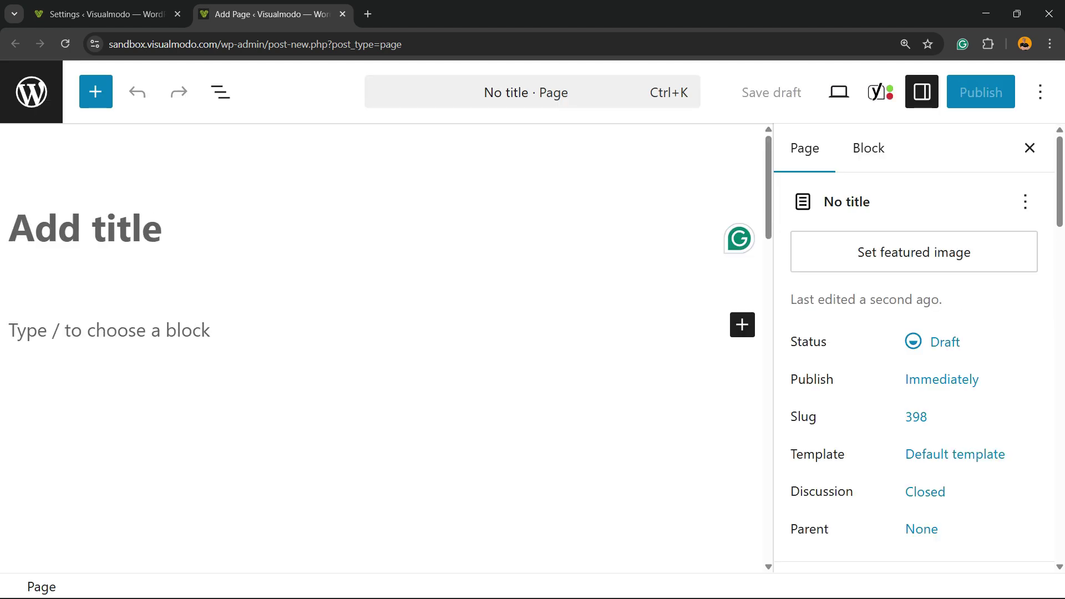
# Step: Add a Shortcode block containing [cusrev_reviews_grid] to the new page, without a trailing blank line
pyautogui.click(742, 325)
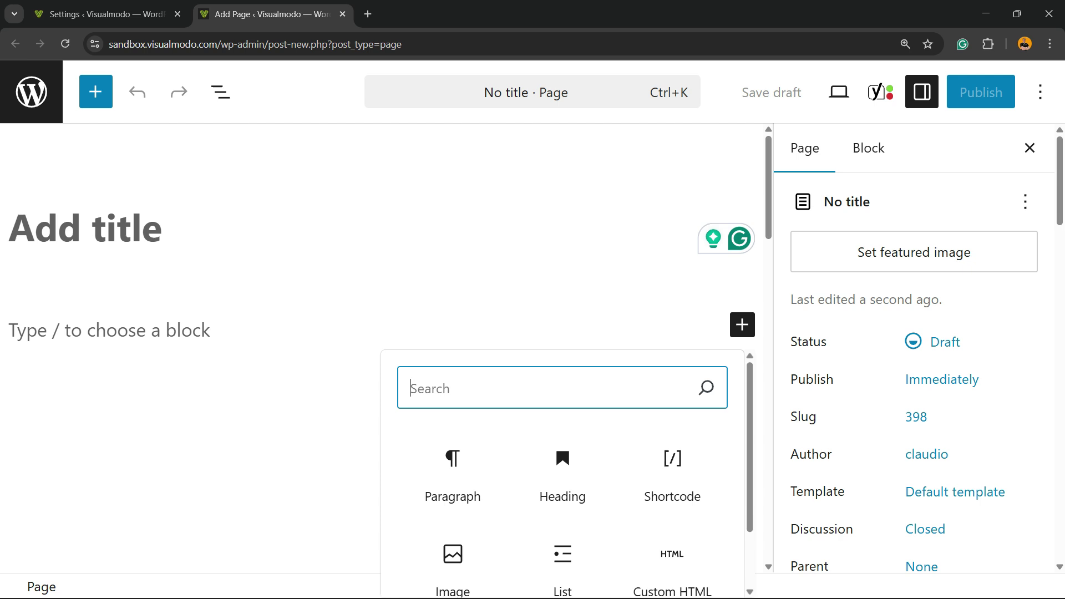
pyautogui.write('s')
pyautogui.press('Tab')
pyautogui.press('Return')
pyautogui.hotkey('ctrl', 'v')
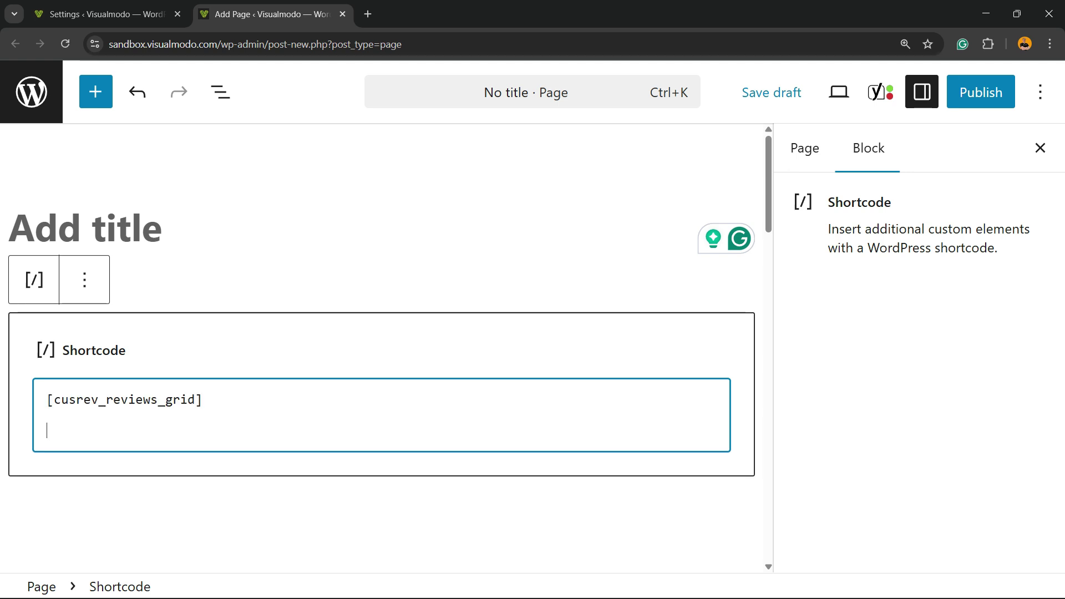
pyautogui.press('BackSpace')
pyautogui.press('BackSpace')
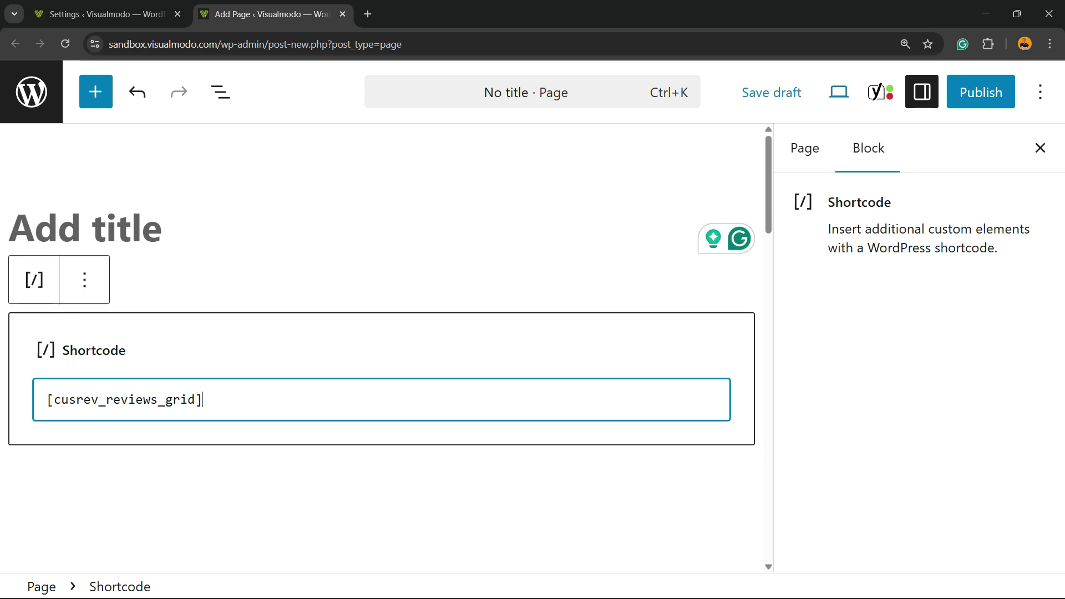
# Step: Publish the untitled page and open its live version
pyautogui.click(981, 92)
pyautogui.click(977, 92)
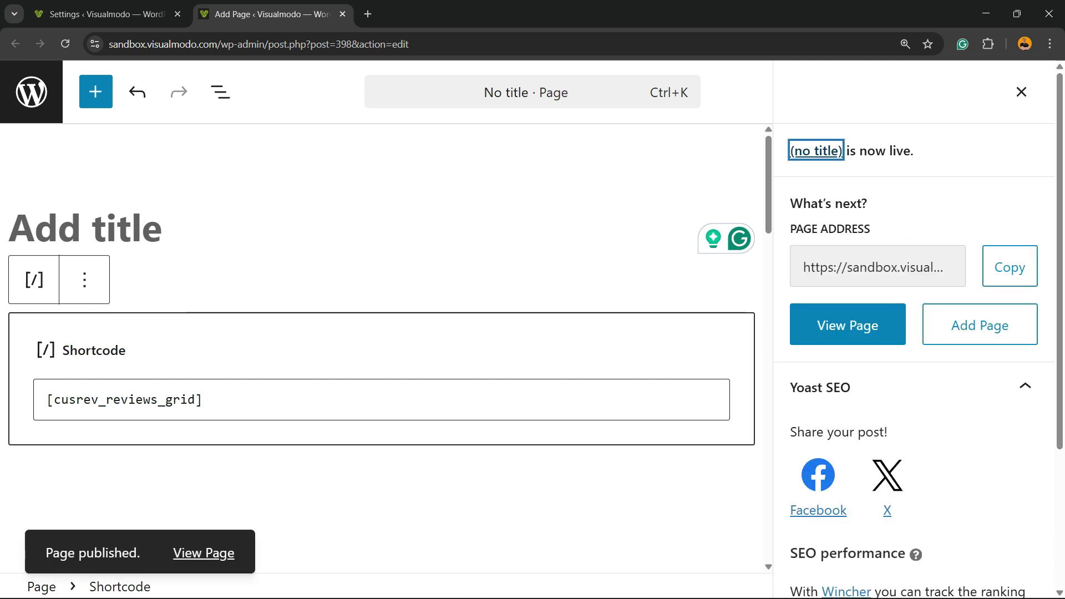
pyautogui.click(204, 567)
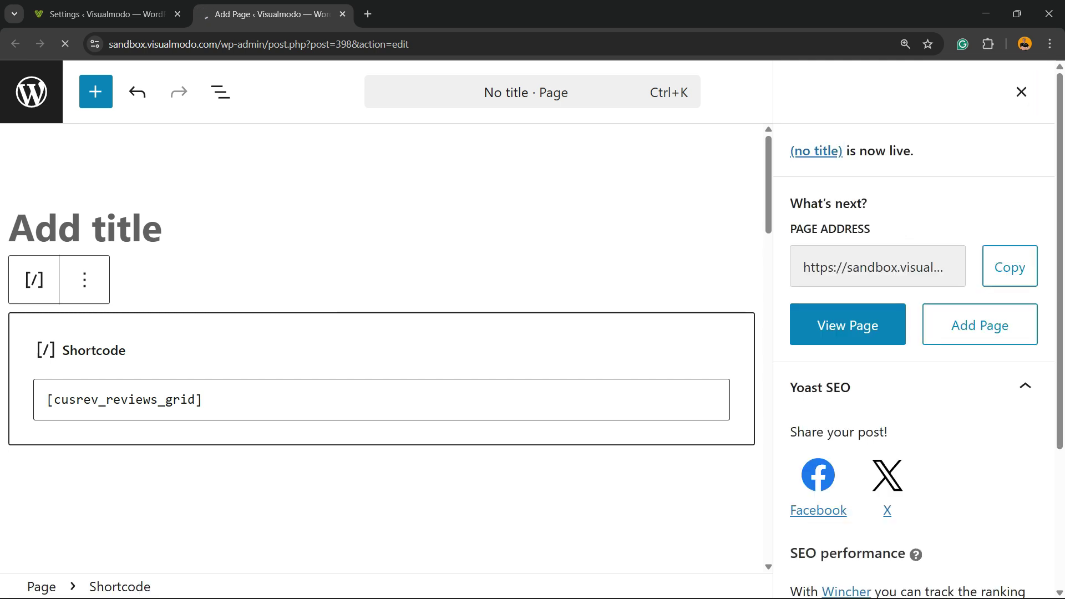
# Step: Examine the review grid on the live page, including the reviewer cards, star ratings and linked products
pyautogui.hotkey('ctrl', '-')
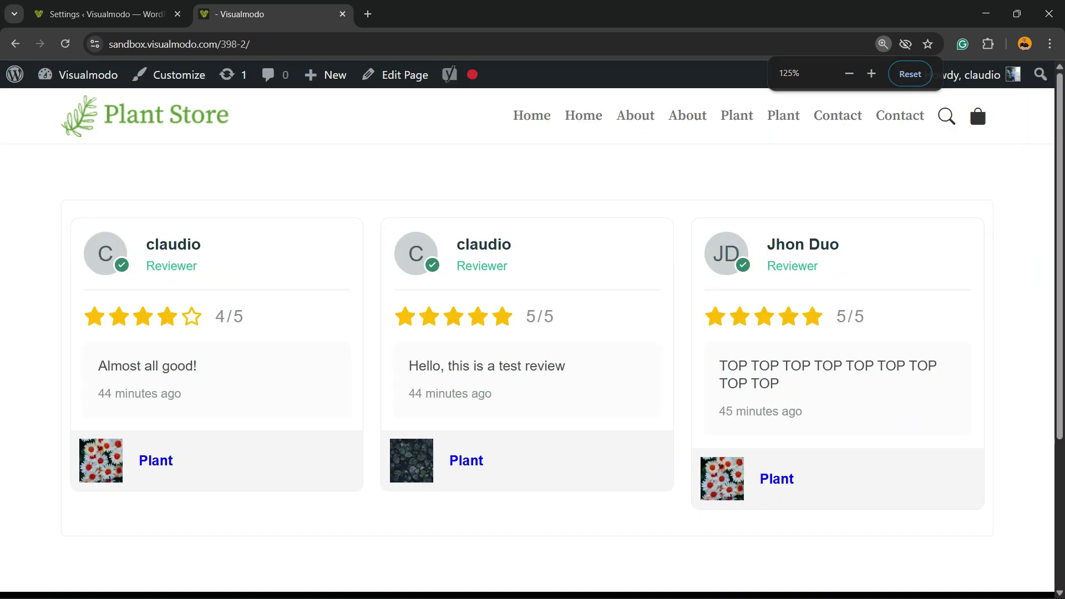
pyautogui.scroll(-3, 527, 344)
pyautogui.scroll(3, 526, 344)
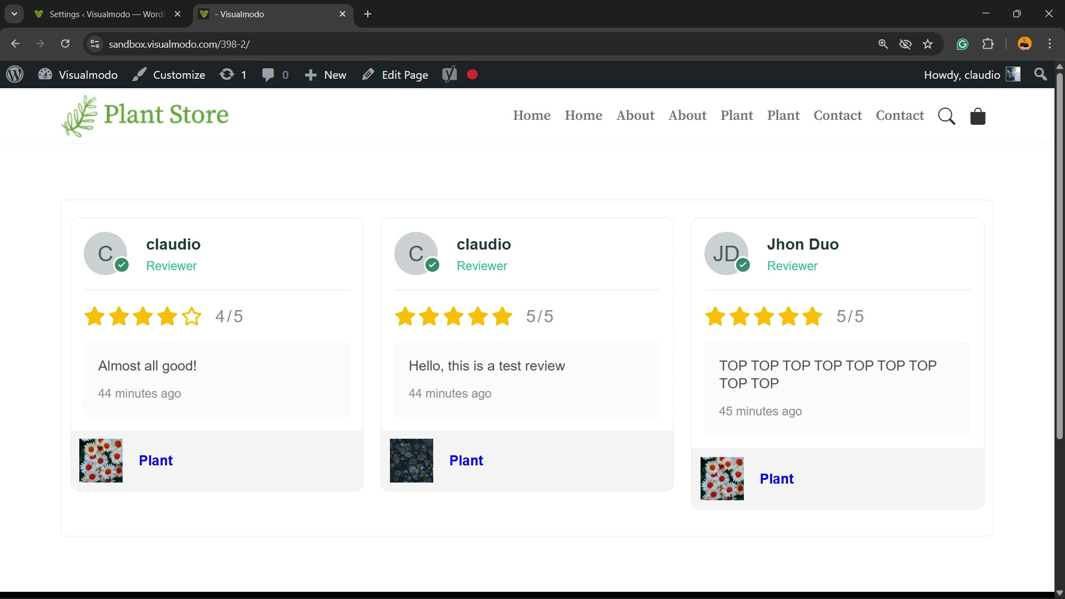
pyautogui.scroll(-2, 527, 344)
pyautogui.moveTo(781, 272); pyautogui.dragTo(660, 272)
pyautogui.scroll(2, 527, 344)
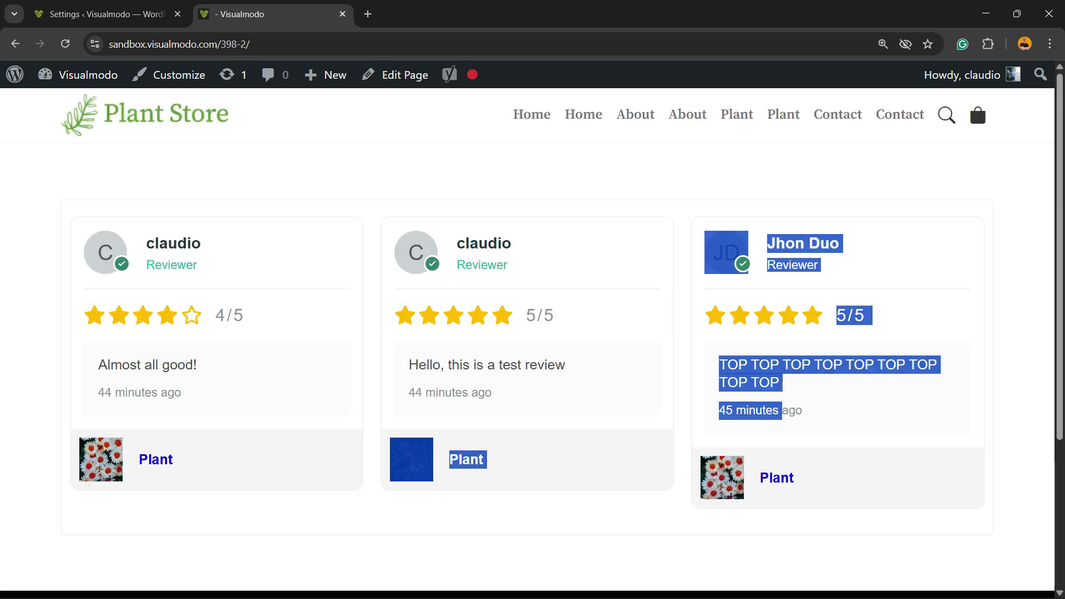
# Step: Return to the plugin's shortcode settings and highlight the default parameter block of [cusrev_reviews_grid]
pyautogui.click(107, 13)
pyautogui.scroll(2, 596, 342)
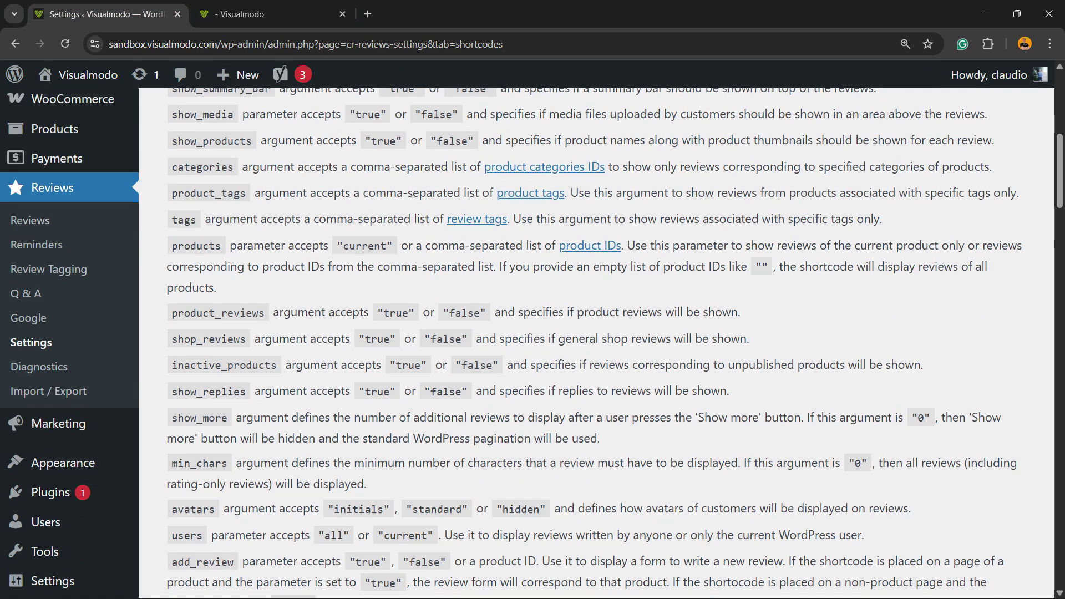
pyautogui.scroll(-6, 596, 343)
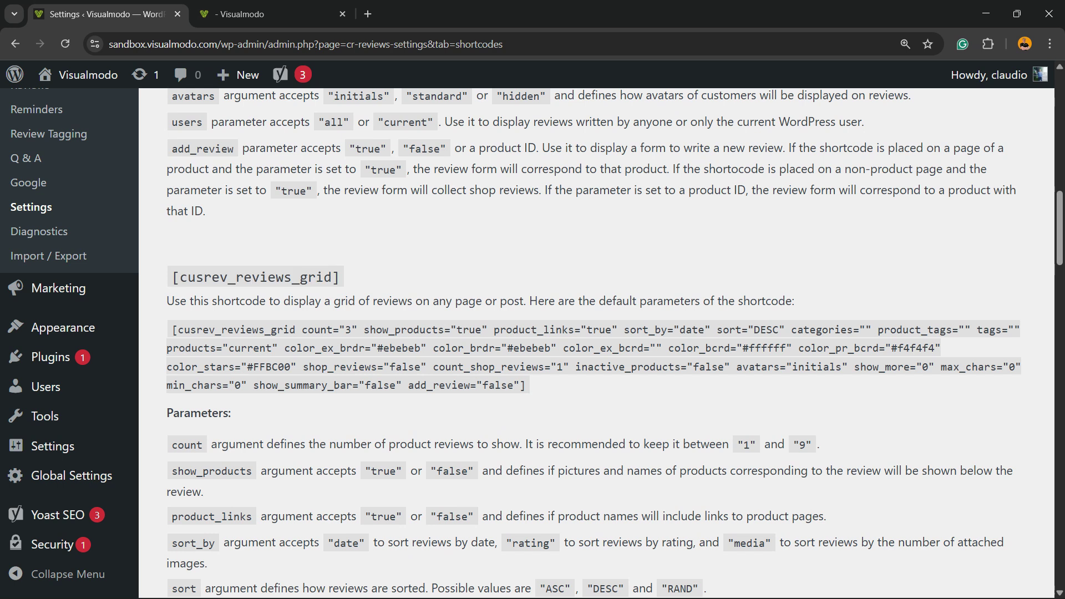
pyautogui.tripleClick(344, 348)
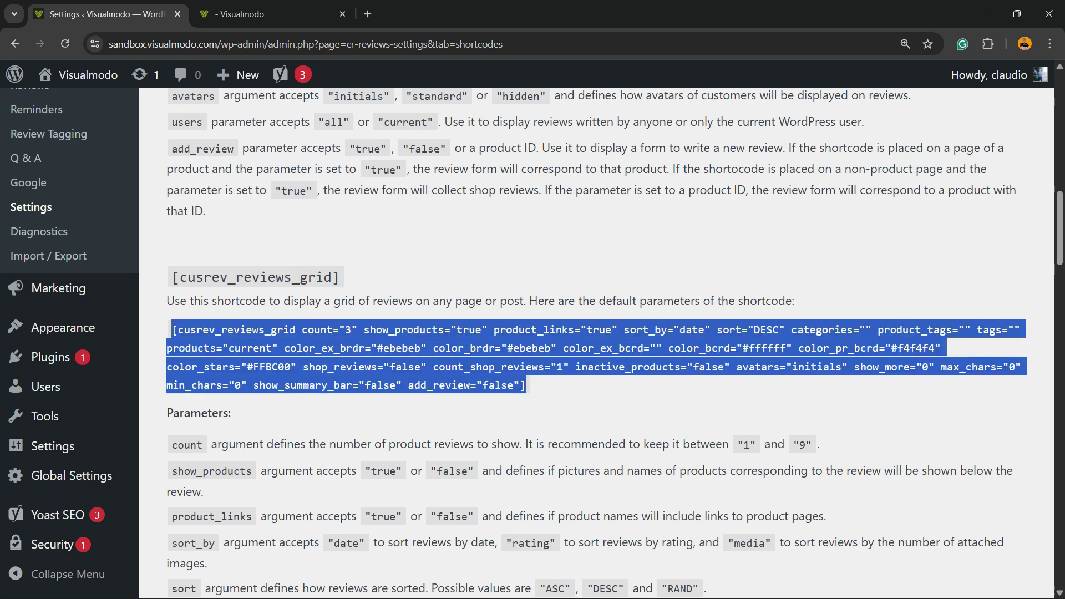
# Step: Copy the [cusrev_all_reviews] shortcode name and reopen the published page in the editor
pyautogui.scroll(15, 596, 333)
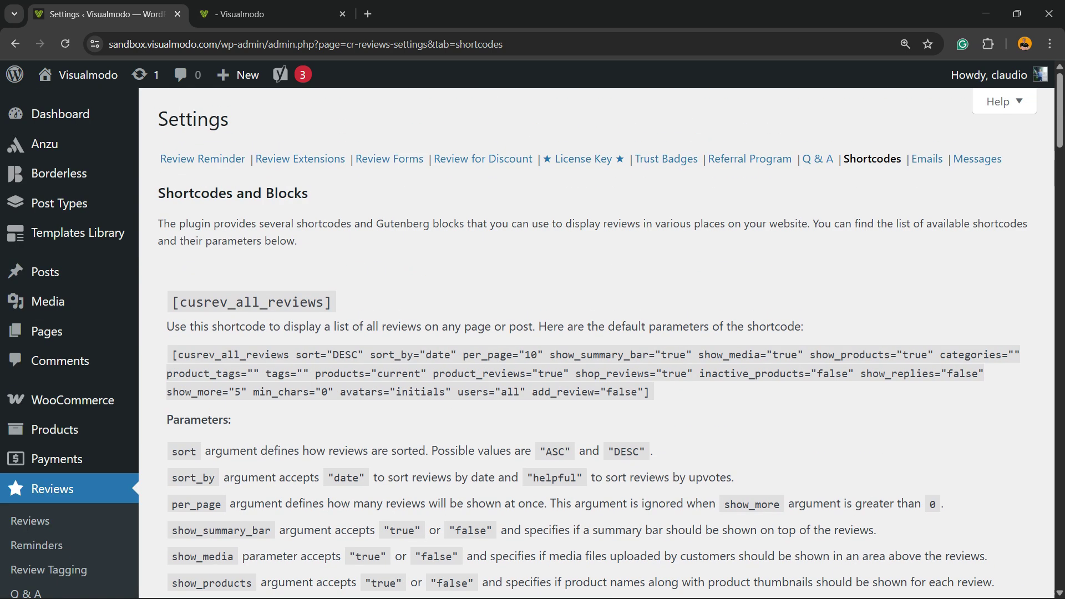
pyautogui.tripleClick(251, 301)
pyautogui.hotkey('ctrl', 'c')
pyautogui.click(272, 14)
pyautogui.click(394, 75)
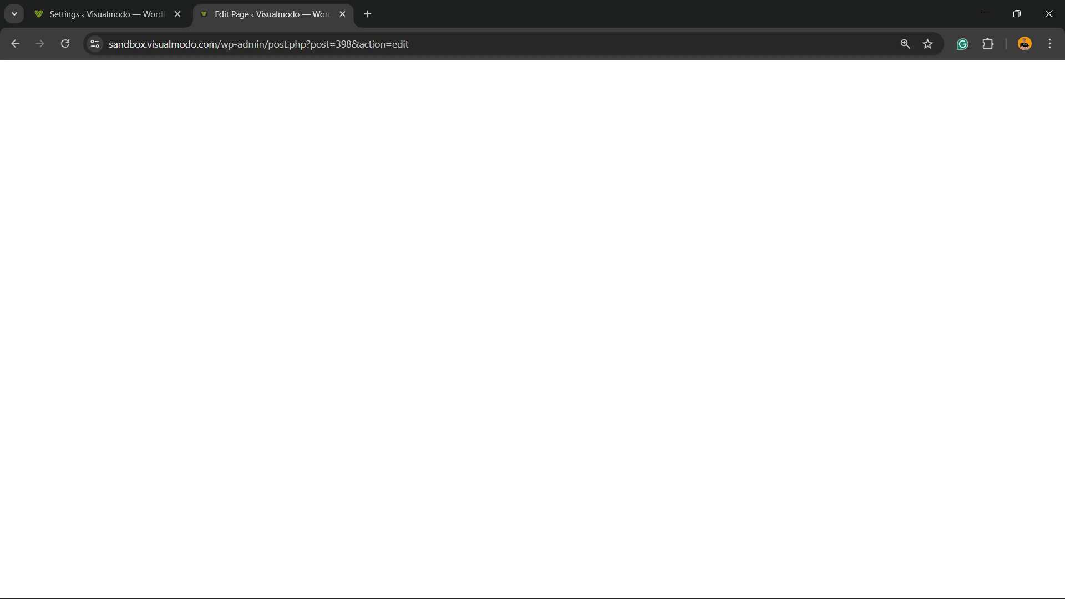
# Step: Replace the Shortcode block's content with [cusrev_all_reviews] and save the page
pyautogui.click(204, 343)
pyautogui.hotkey('ctrl', 'a')
pyautogui.hotkey('ctrl', 'v')
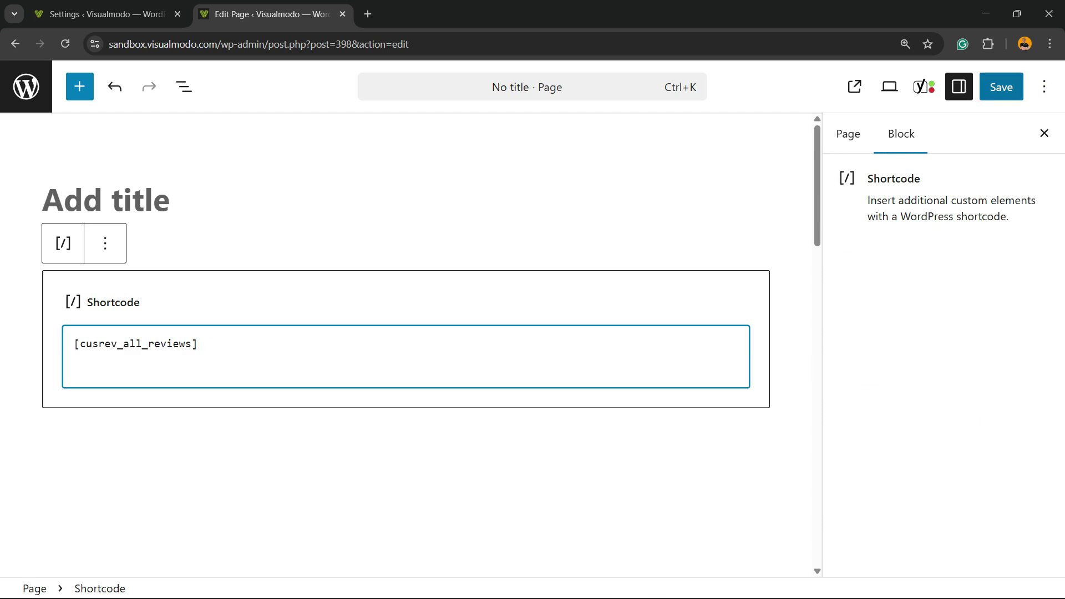
pyautogui.click(1001, 87)
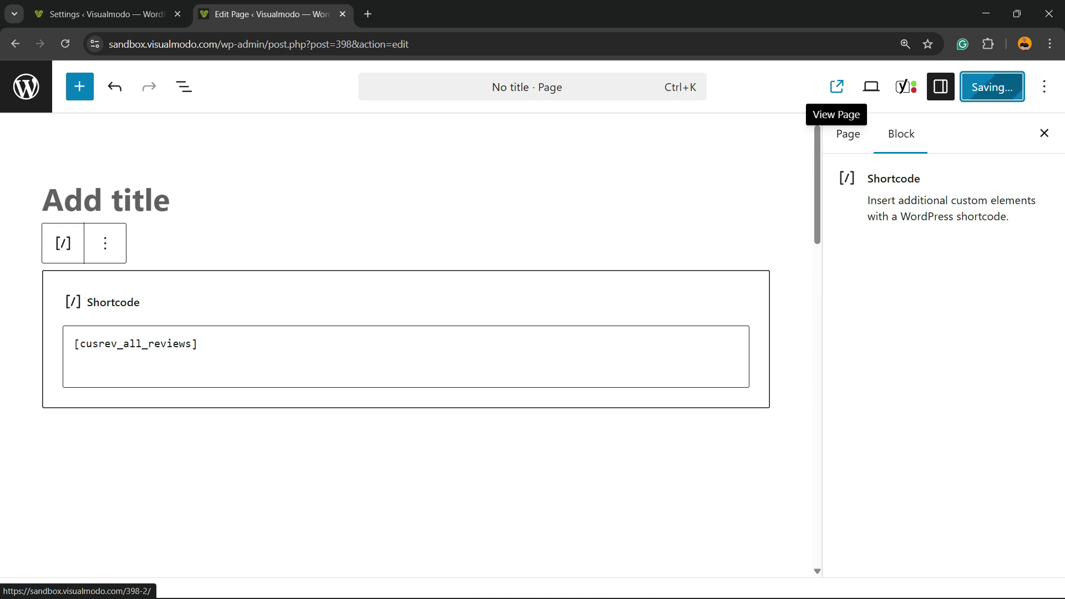
# Step: Open the live page and examine the rating summary, the customer review search field and the full review list
pyautogui.click(836, 87)
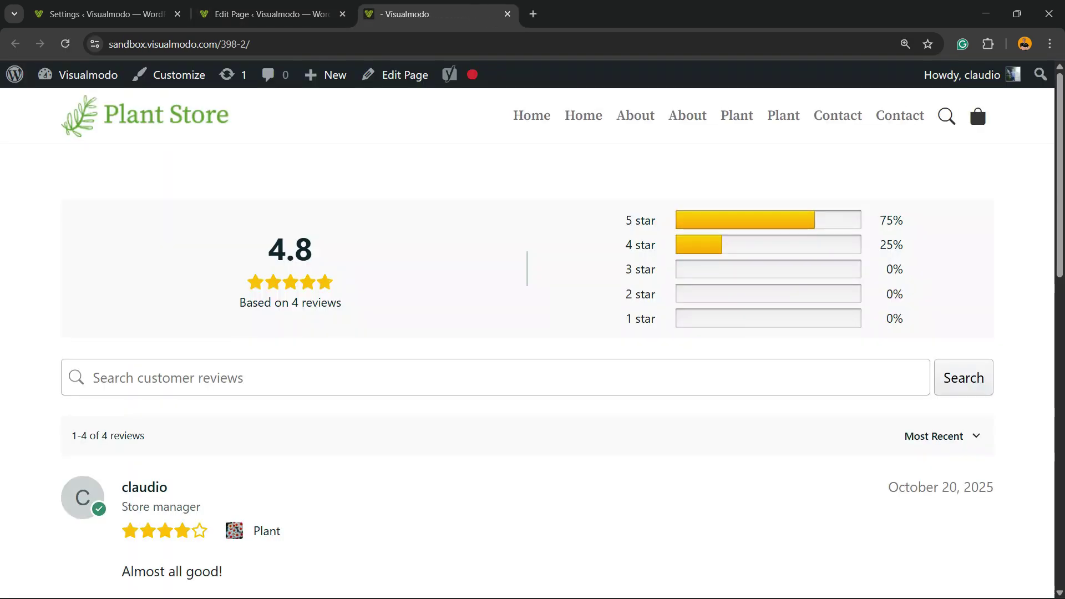
pyautogui.hotkey('ctrl', '-')
pyautogui.scroll(-10, 975, 100)
pyautogui.scroll(10, 527, 341)
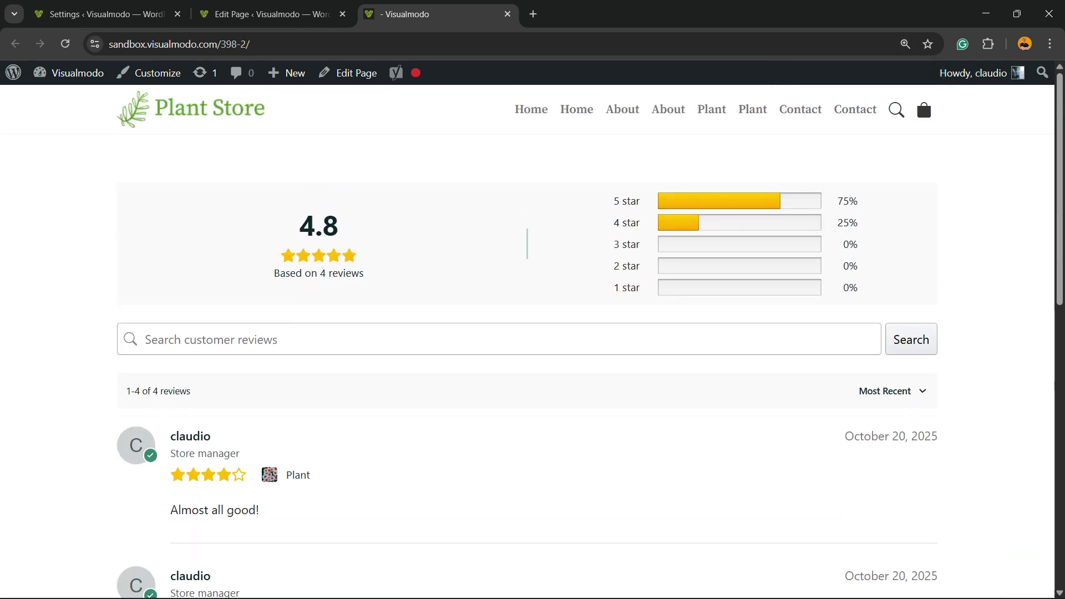
pyautogui.scroll(-6, 527, 341)
pyautogui.scroll(4, 526, 341)
pyautogui.click(145, 201)
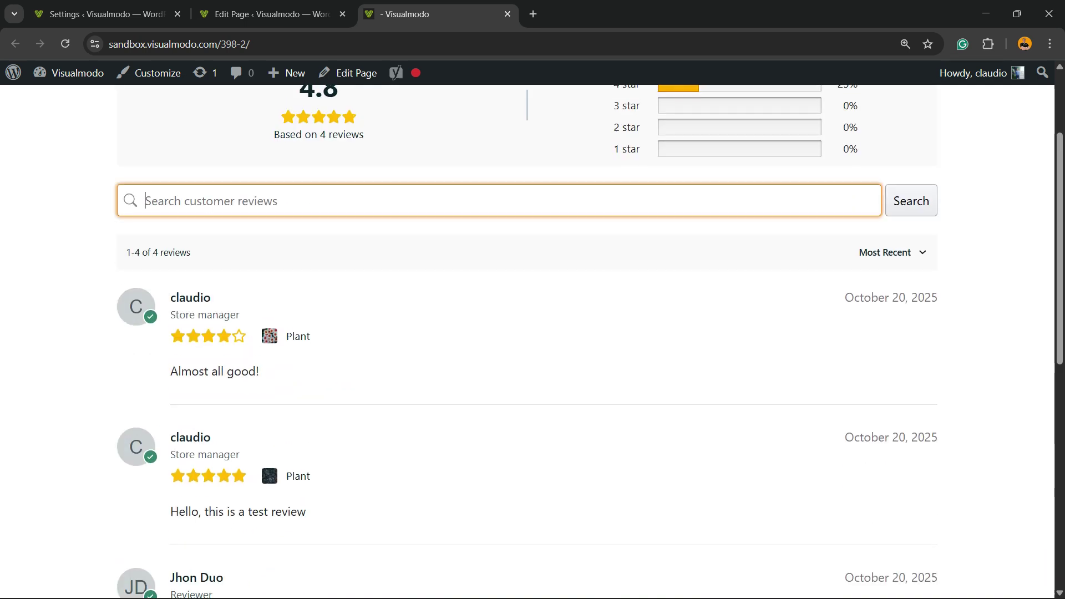
pyautogui.scroll(-6, 527, 333)
pyautogui.scroll(8, 527, 333)
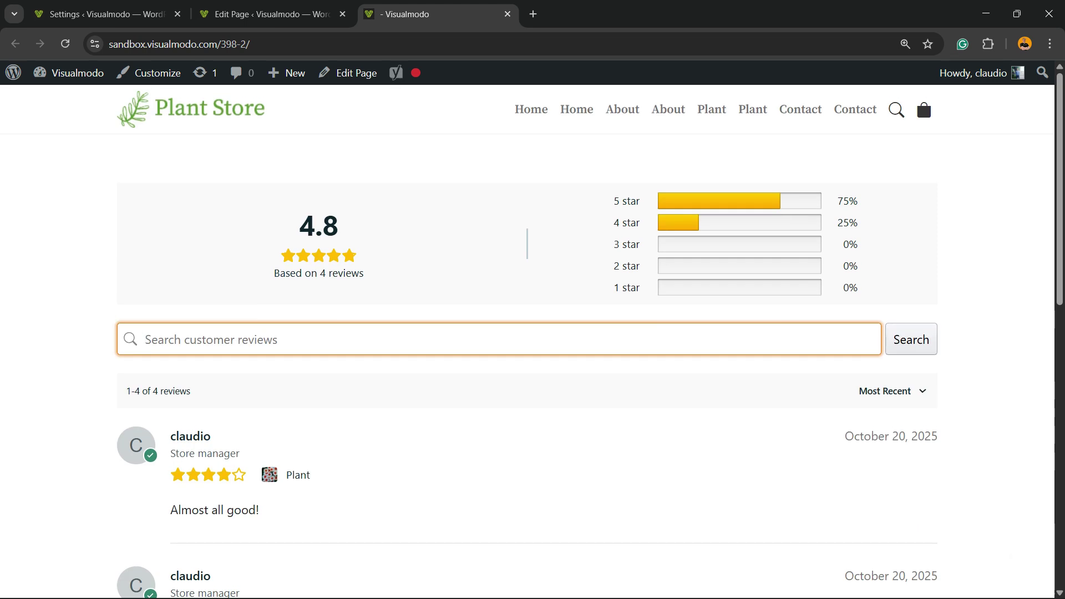
# Step: Look through the plugin's shortcode settings for further display options and highlight the [cusrev_reviews_slider] shortcode name
pyautogui.click(272, 14)
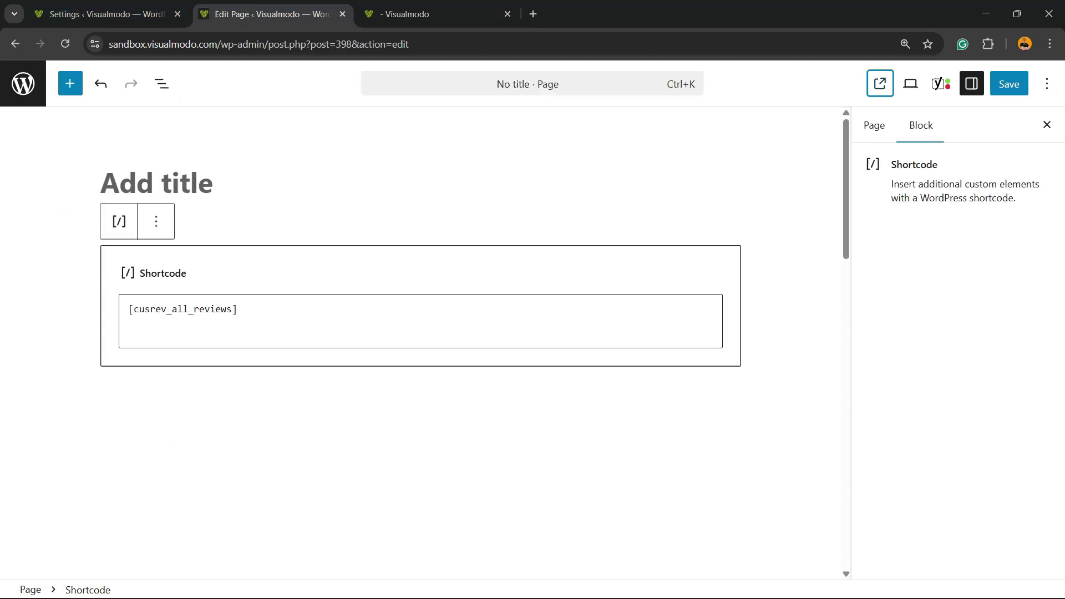
pyautogui.click(107, 14)
pyautogui.scroll(-15, 527, 342)
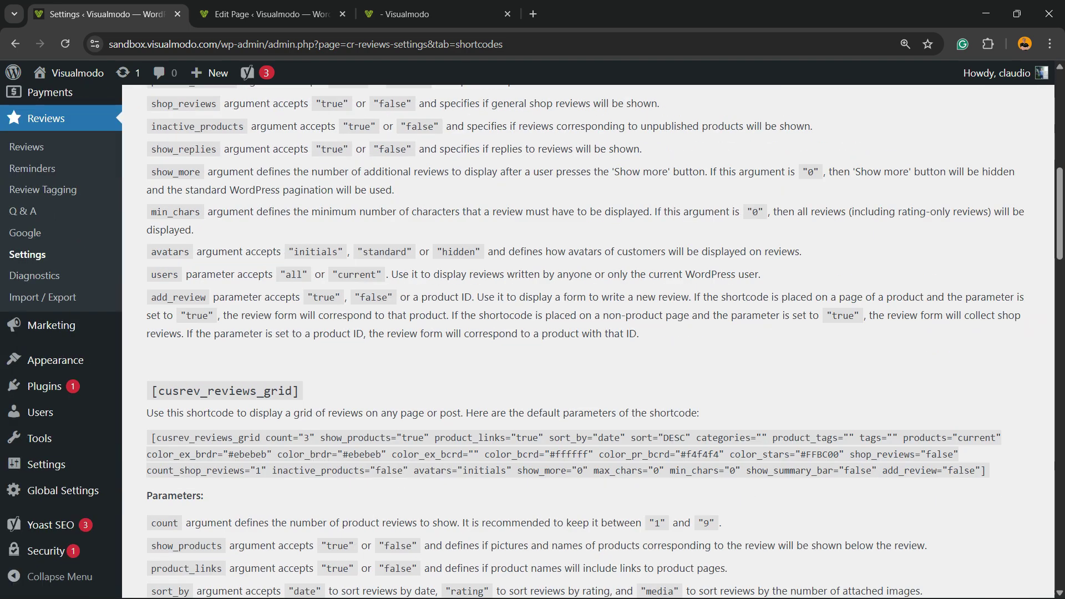
pyautogui.scroll(-10, 588, 341)
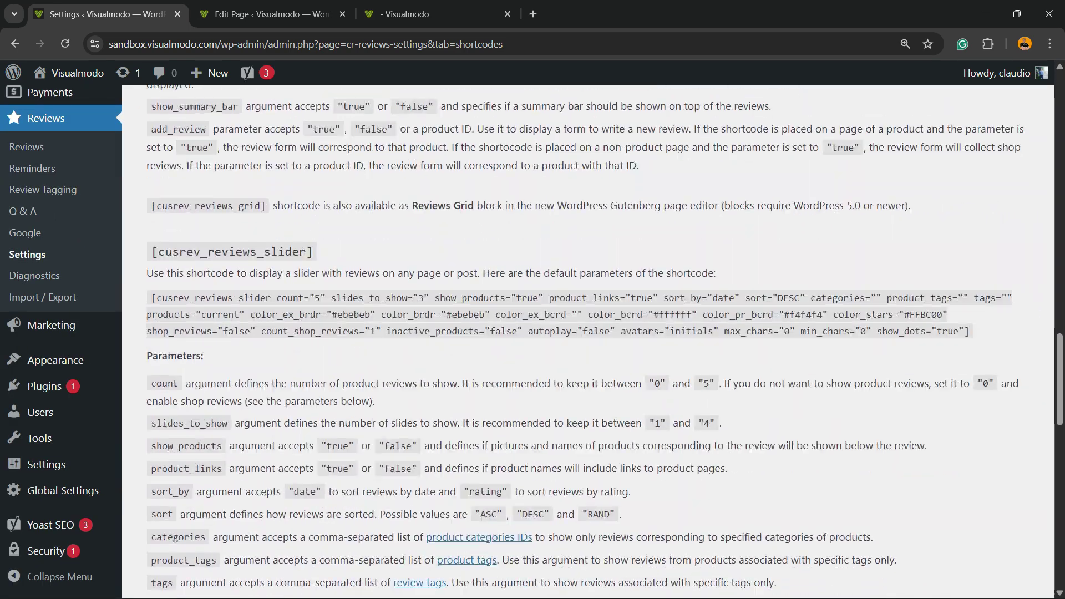
pyautogui.doubleClick(232, 391)
pyautogui.click(232, 391)
pyautogui.tripleClick(231, 390)
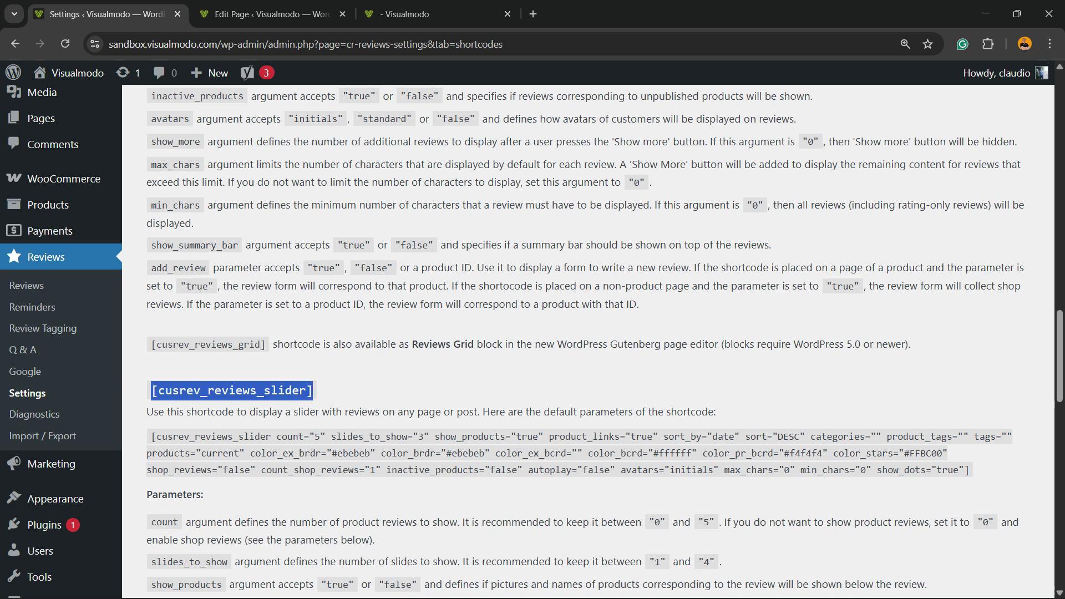
pyautogui.scroll(15, 588, 342)
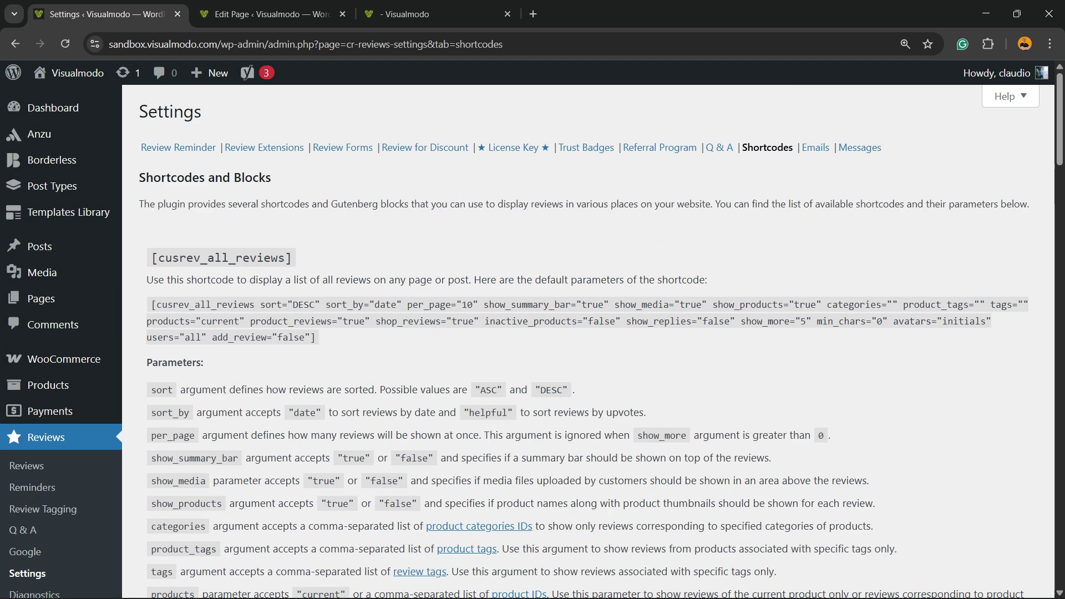
# Step: Return to the live page and look over its list of all reviews once more
pyautogui.click(271, 14)
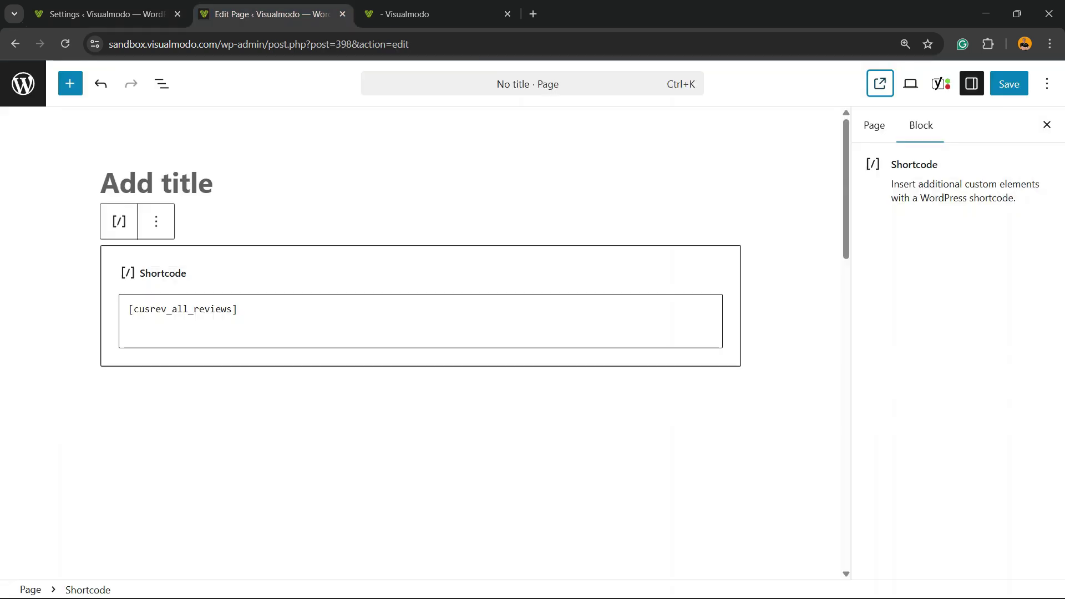
pyautogui.click(431, 14)
pyautogui.scroll(-7, 527, 342)
pyautogui.scroll(7, 527, 342)
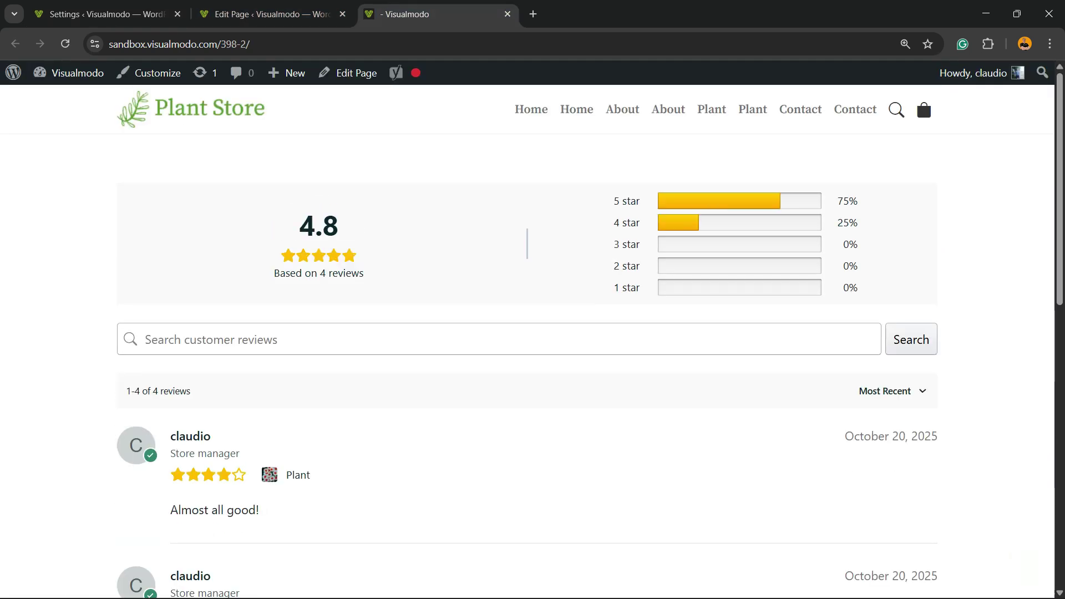